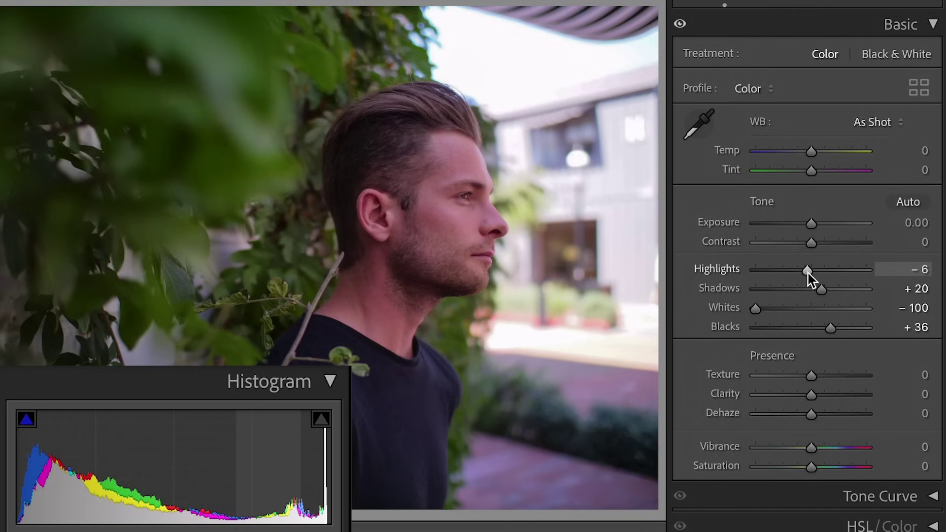
# Step: Correct the white balance by sampling the pavement behind the man, fine-tune Temp to -1 and Tint to -13, and compare before and after
pyautogui.click(699, 124)
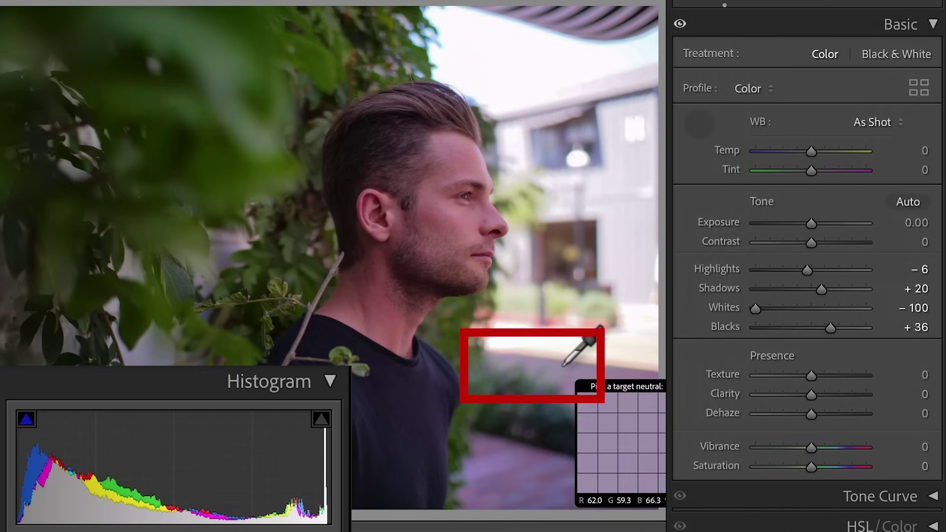
pyautogui.click(562, 365)
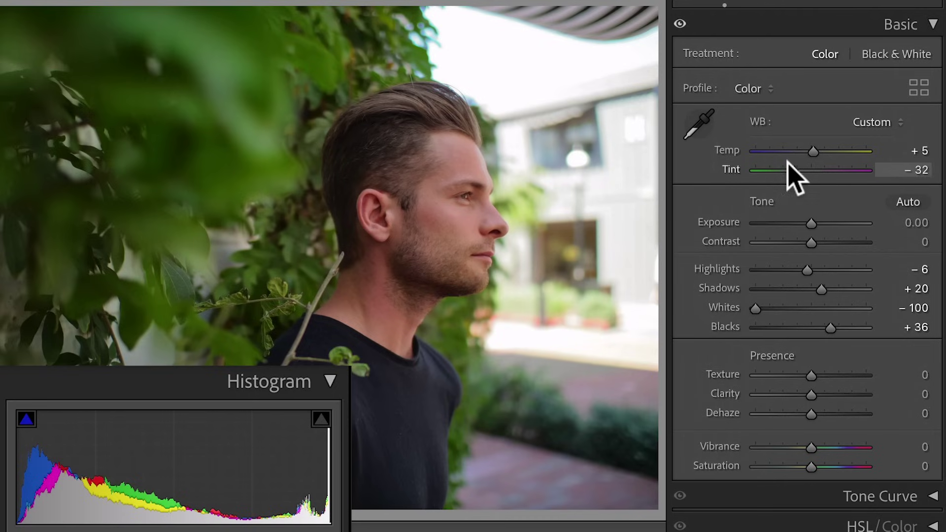
pyautogui.moveTo(810, 150); pyautogui.dragTo(802, 170)
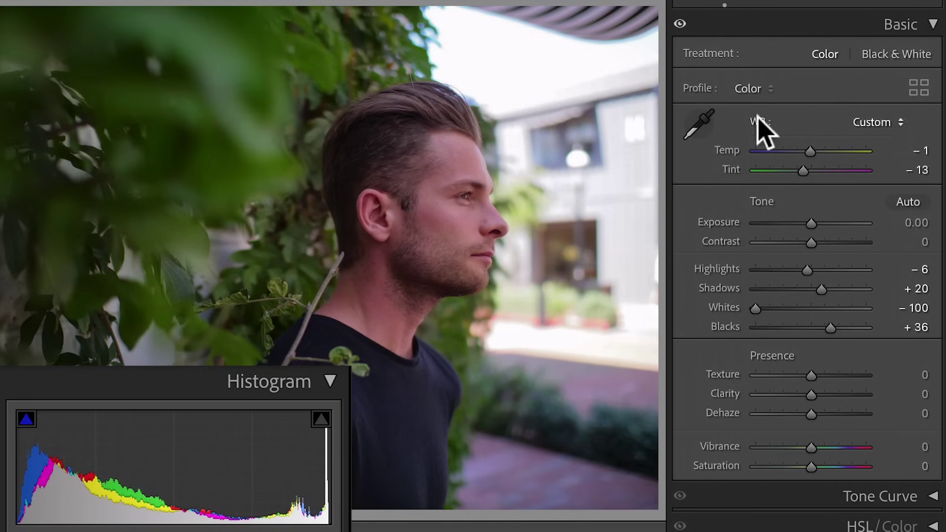
pyautogui.click(680, 24)
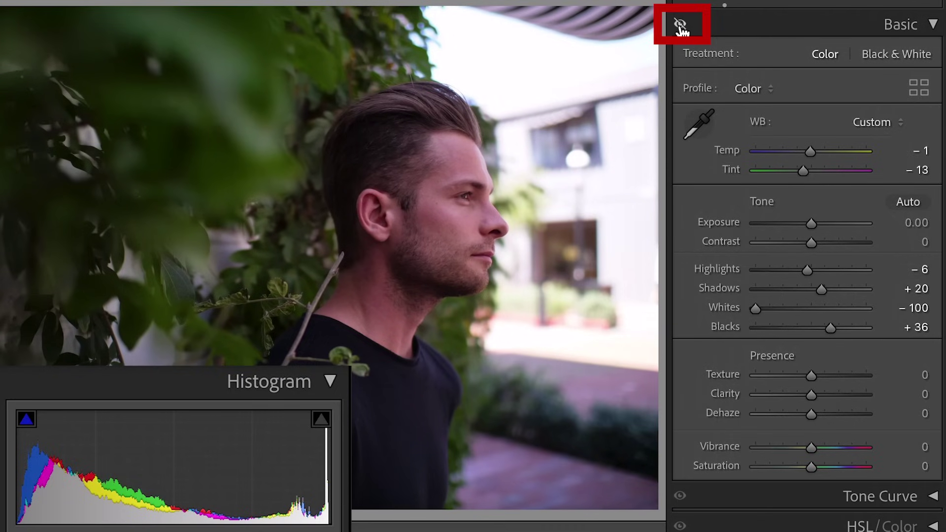
pyautogui.click(680, 24)
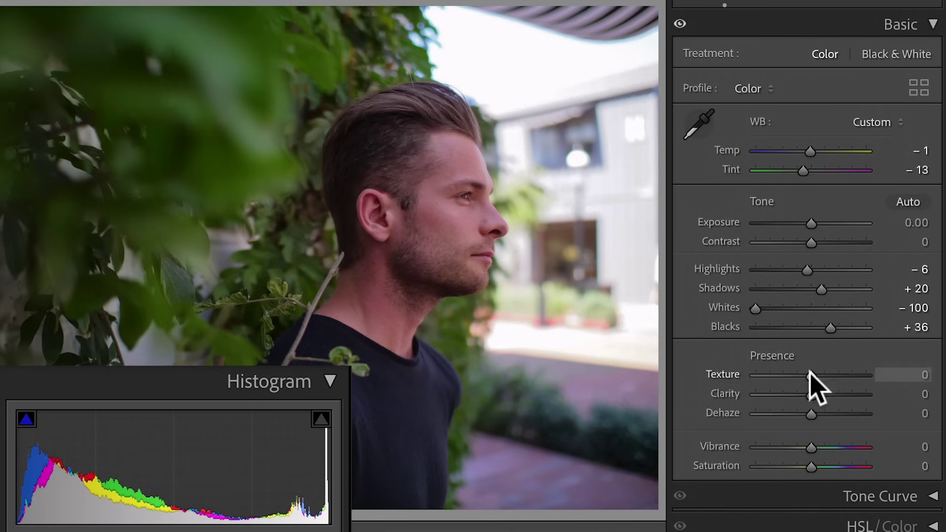
# Step: Set the Presence adjustments to Texture -8, Clarity +10 and Vibrance +37, keep Saturation at 0, and compare the Basic edits with the original
pyautogui.moveTo(811, 375)
pyautogui.mouseDown()
pyautogui.moveTo(744, 377)
pyautogui.moveTo(935, 378)
pyautogui.moveTo(758, 377)
pyautogui.moveTo(807, 377)
pyautogui.mouseUp()
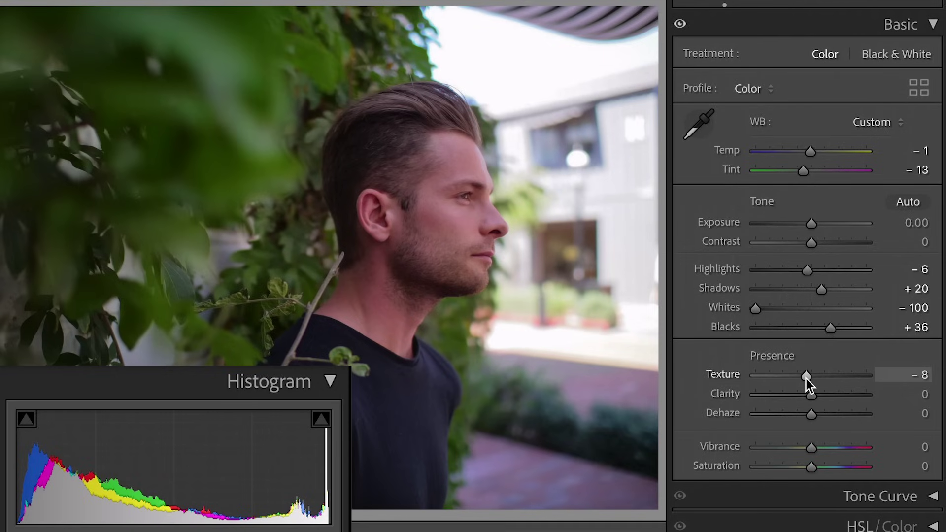
pyautogui.moveTo(811, 394)
pyautogui.mouseDown()
pyautogui.moveTo(867, 394)
pyautogui.moveTo(914, 416)
pyautogui.moveTo(753, 395)
pyautogui.moveTo(816, 397)
pyautogui.mouseUp()
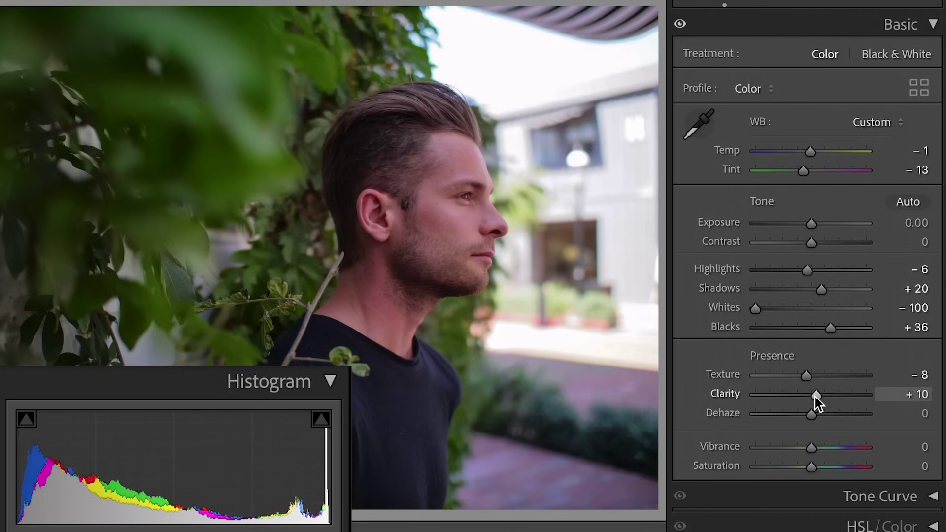
pyautogui.moveTo(810, 467); pyautogui.dragTo(903, 472)
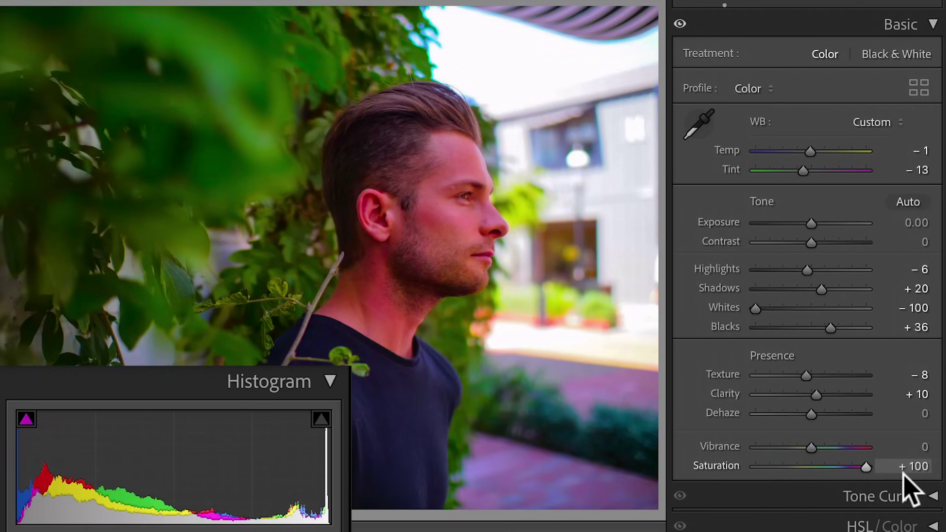
pyautogui.moveTo(903, 472); pyautogui.dragTo(809, 469)
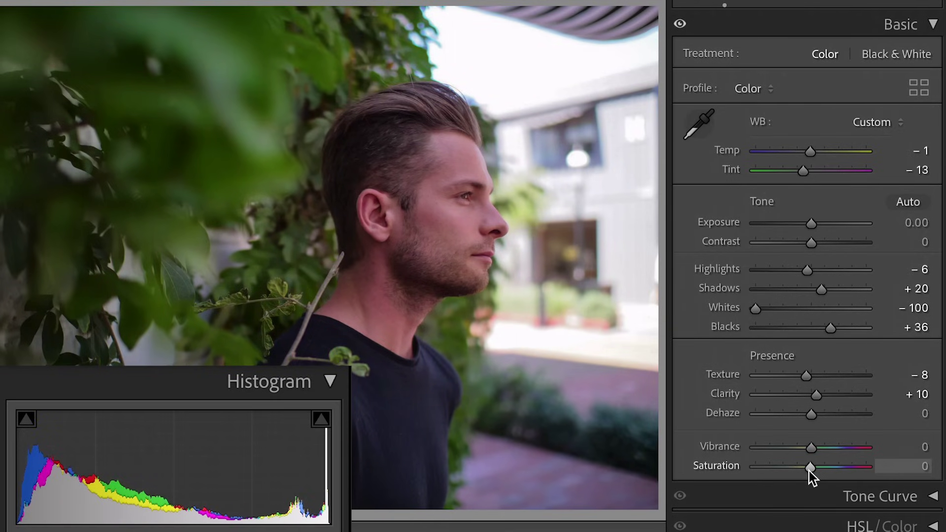
pyautogui.moveTo(816, 448)
pyautogui.mouseDown()
pyautogui.moveTo(788, 450)
pyautogui.moveTo(909, 451)
pyautogui.moveTo(830, 450)
pyautogui.mouseUp()
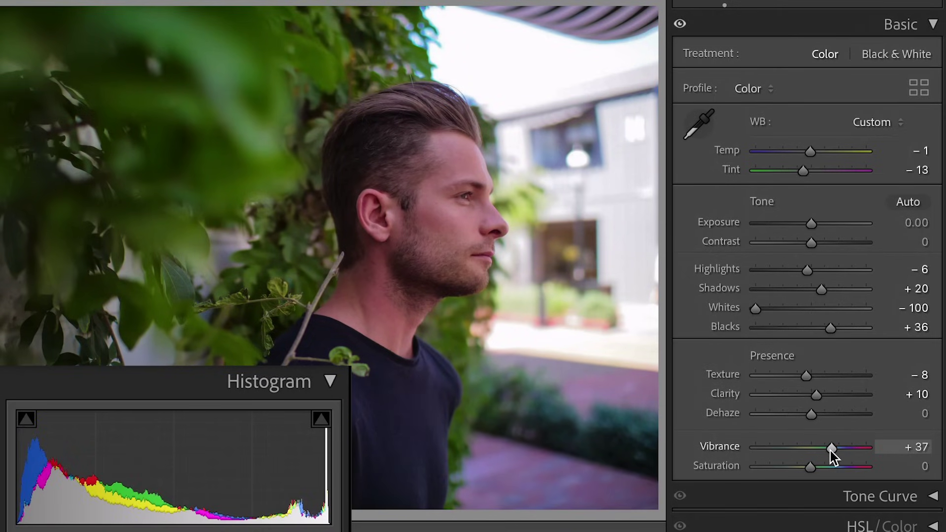
pyautogui.click(680, 25)
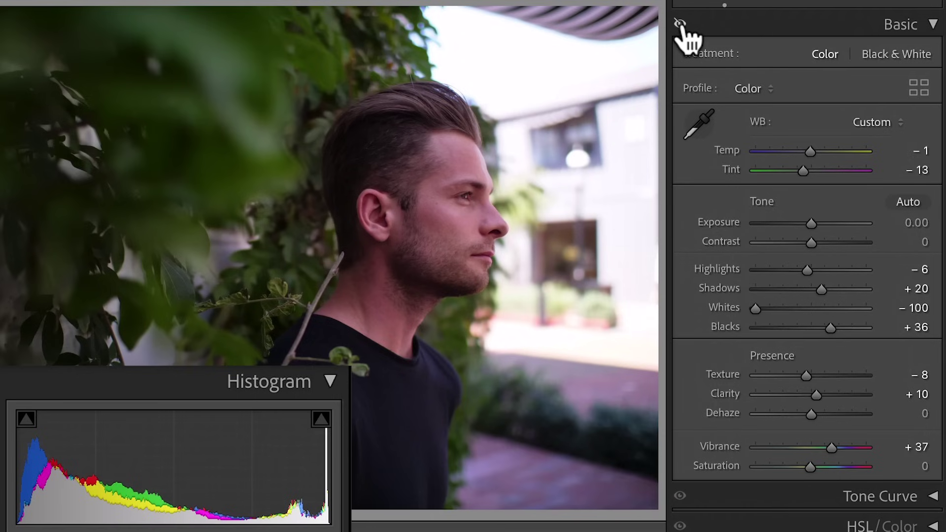
pyautogui.click(681, 24)
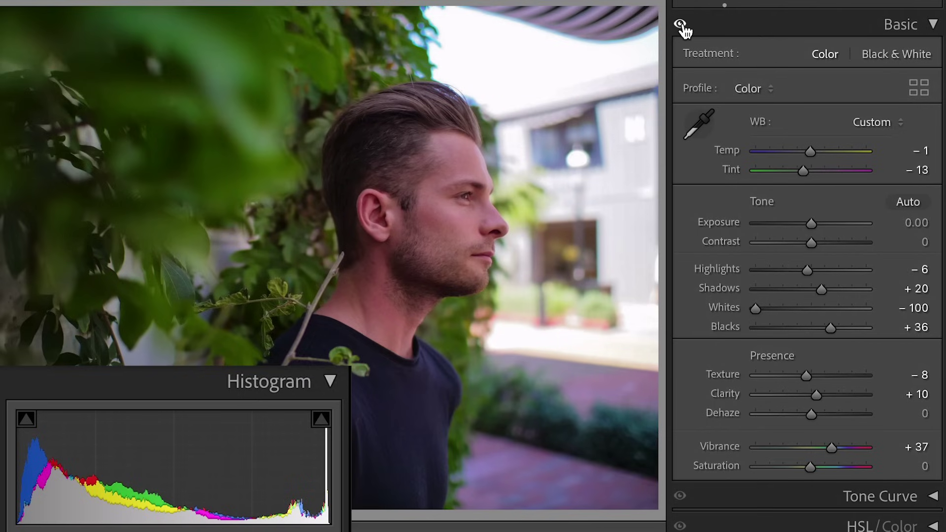
# Step: Add a midtone point to the tone curve and raise it to input 104, output 117
pyautogui.click(934, 24)
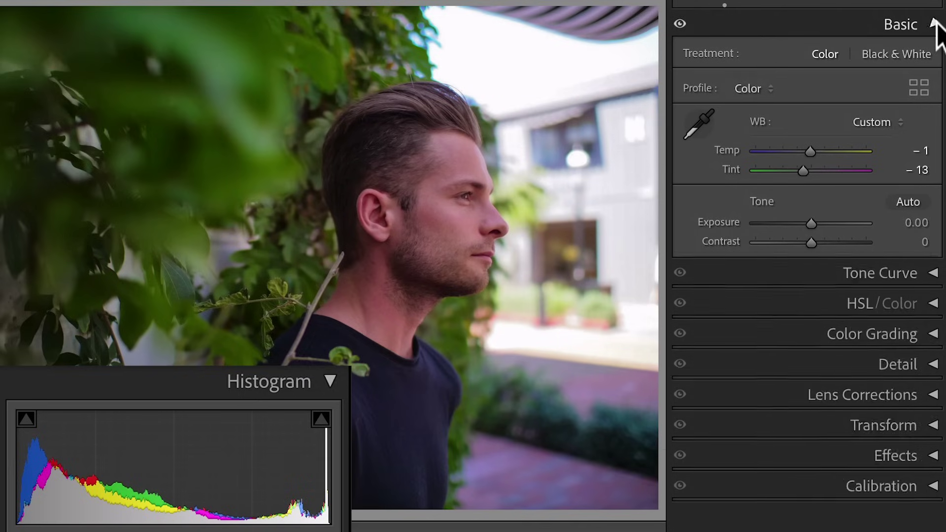
pyautogui.click(933, 56)
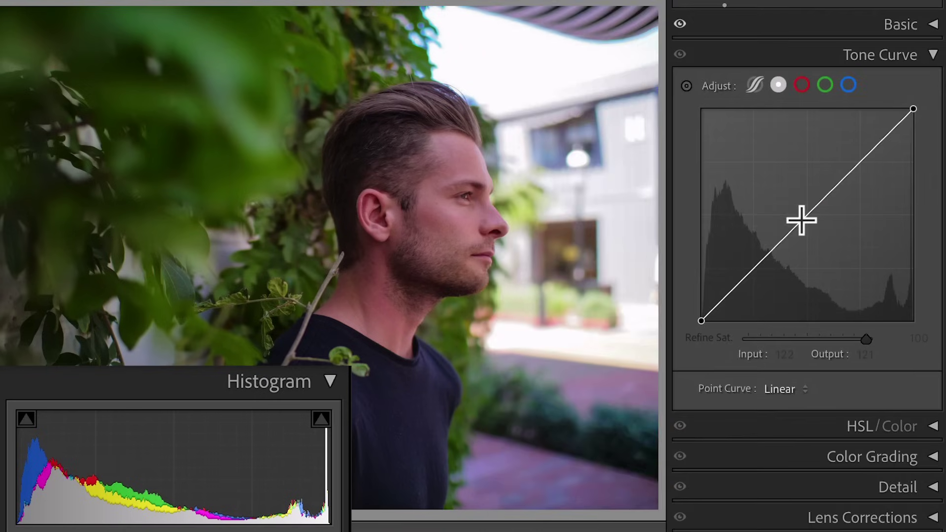
pyautogui.click(802, 220)
pyautogui.moveTo(802, 220); pyautogui.dragTo(788, 223)
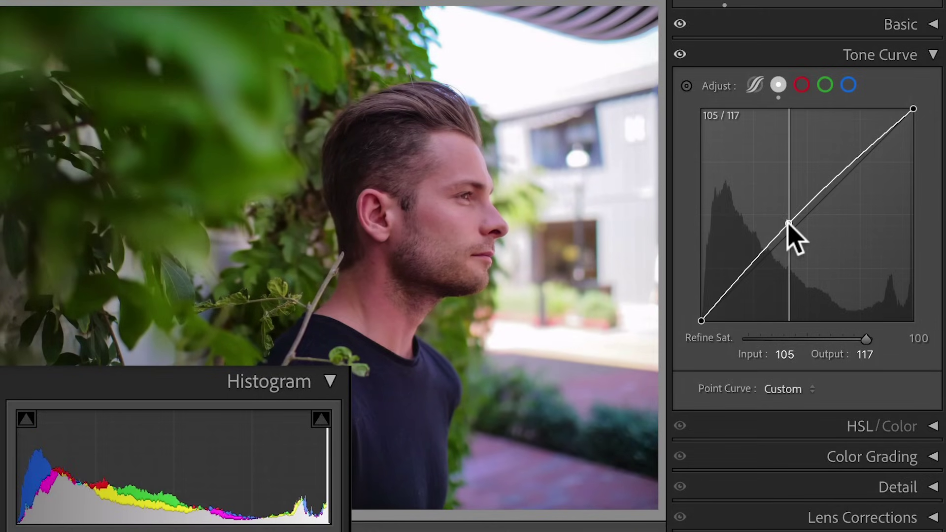
pyautogui.moveTo(788, 224); pyautogui.dragTo(787, 224)
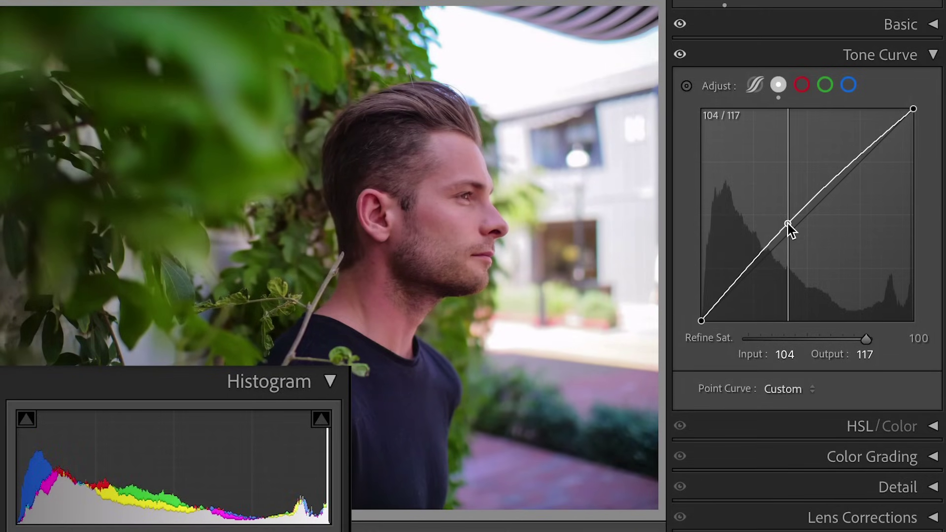
# Step: Add a shadow point at input 61, output 61 and a highlight point at input 168, output 192 to the curve
pyautogui.click(742, 274)
pyautogui.moveTo(741, 274); pyautogui.dragTo(752, 270)
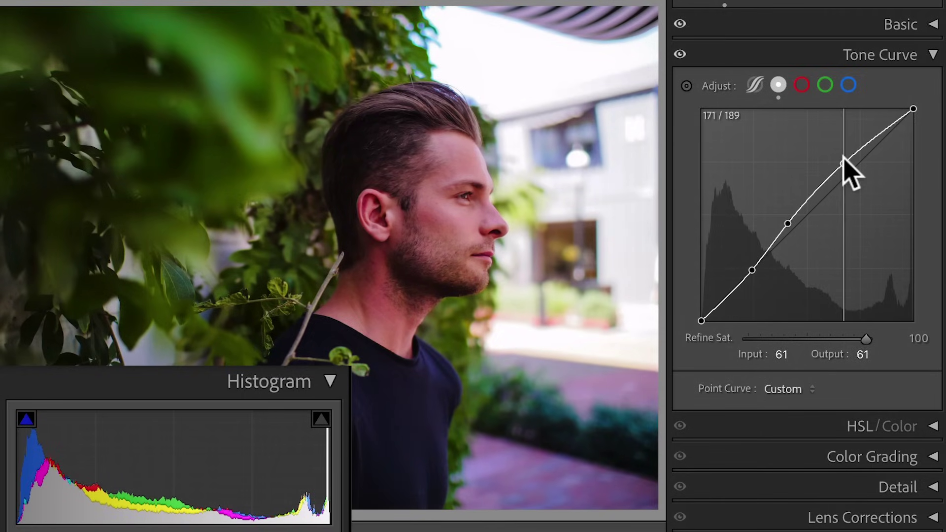
pyautogui.moveTo(843, 160); pyautogui.dragTo(841, 160)
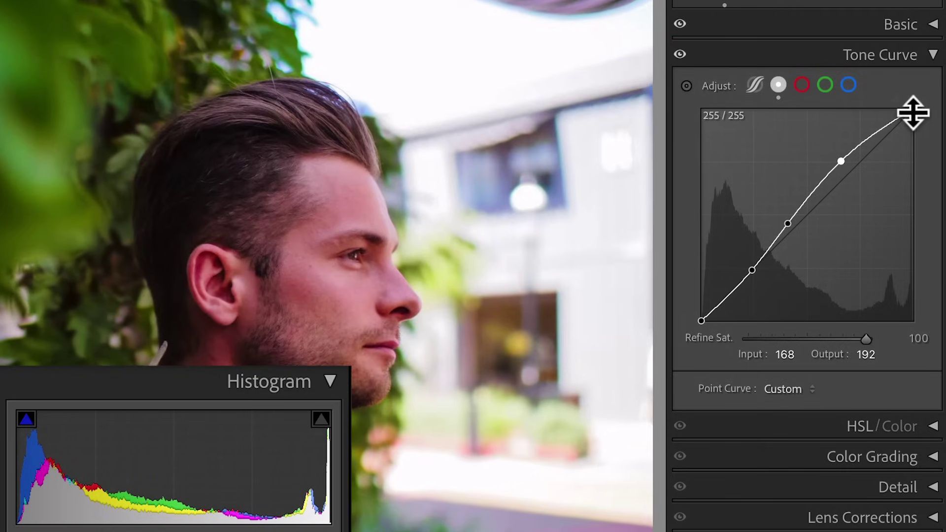
# Step: Fade the curve's endpoints to white output 234 and black output 23, moving the highlight point to 166/186 and the shadow point to 62/65
pyautogui.moveTo(912, 110); pyautogui.dragTo(915, 126)
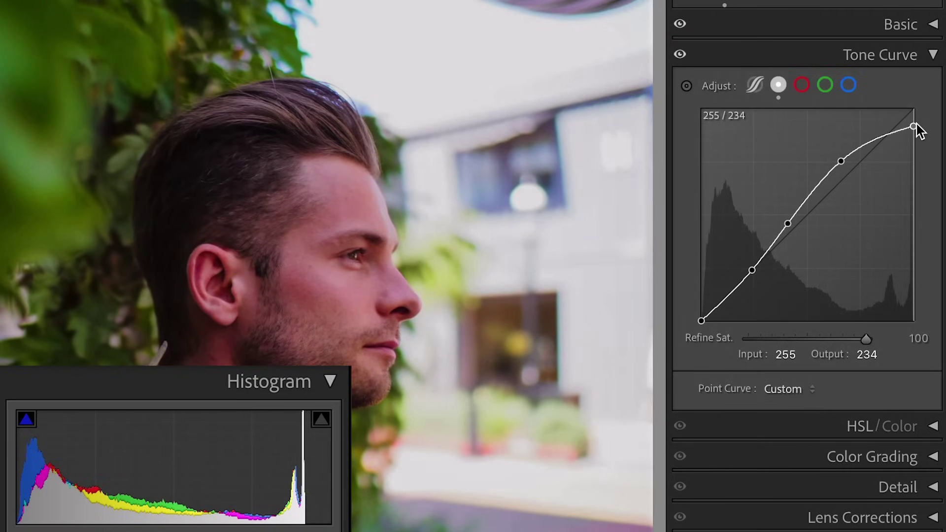
pyautogui.moveTo(841, 161); pyautogui.dragTo(838, 164)
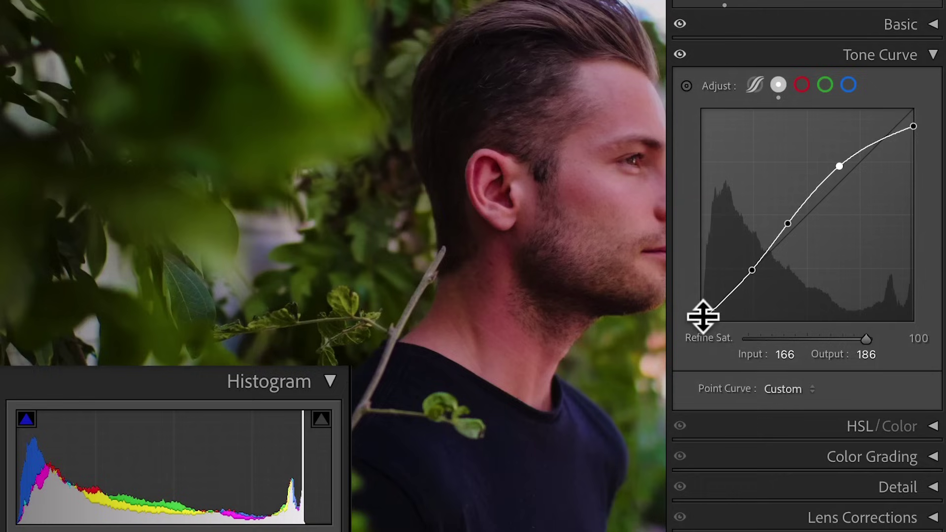
pyautogui.moveTo(703, 320); pyautogui.dragTo(685, 302)
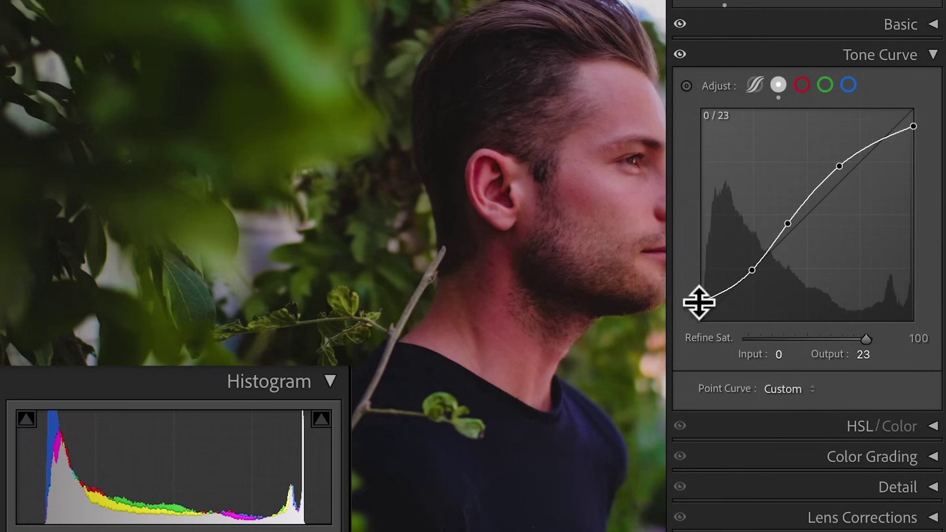
pyautogui.moveTo(753, 269); pyautogui.dragTo(751, 267)
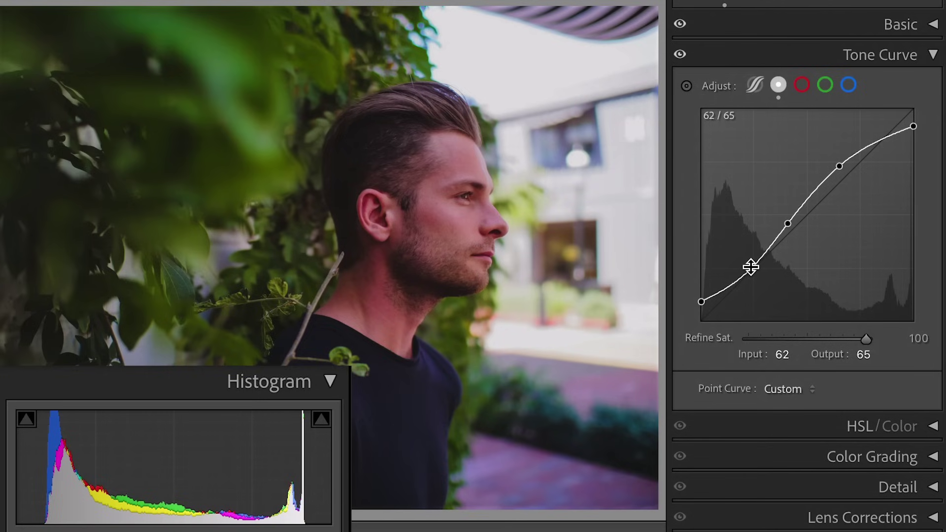
# Step: Try lowering the blue channel curve to 199/188 in the highlights and the red channel curve to 70/62 in the shadows
pyautogui.click(848, 86)
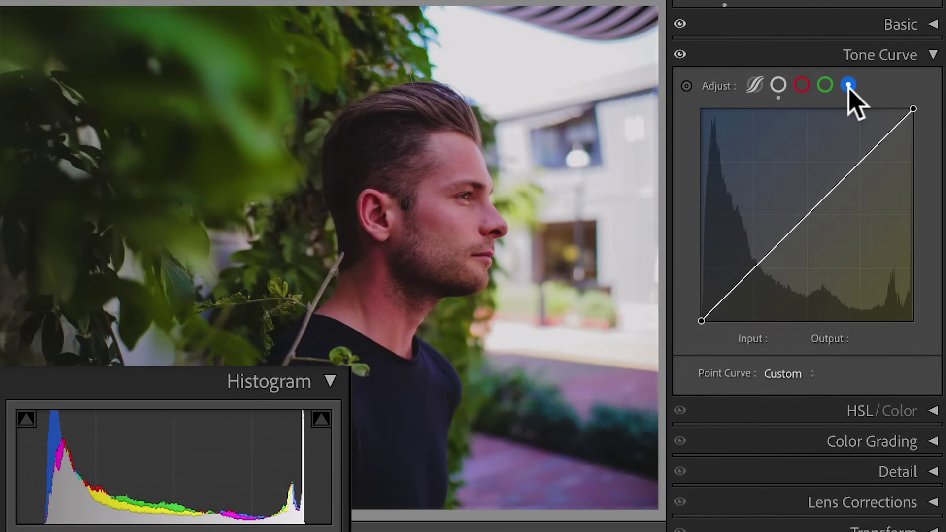
pyautogui.moveTo(863, 158); pyautogui.dragTo(868, 163)
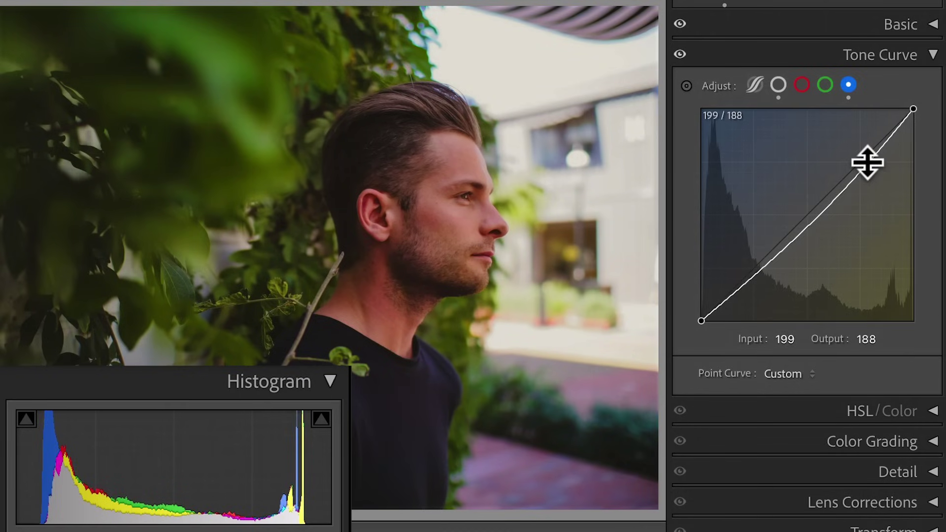
pyautogui.click(801, 85)
pyautogui.moveTo(754, 269); pyautogui.dragTo(758, 271)
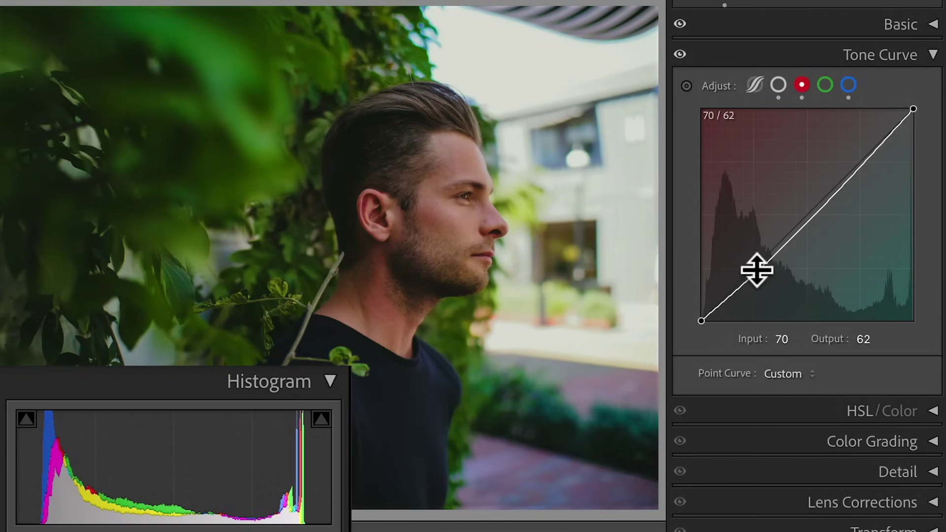
# Step: Try a three-point green channel curve with the midtone point at 117/120 and the highlight point at 186/188
pyautogui.click(825, 90)
pyautogui.click(858, 163)
pyautogui.click(801, 222)
pyautogui.click(744, 276)
pyautogui.moveTo(798, 222); pyautogui.dragTo(800, 215)
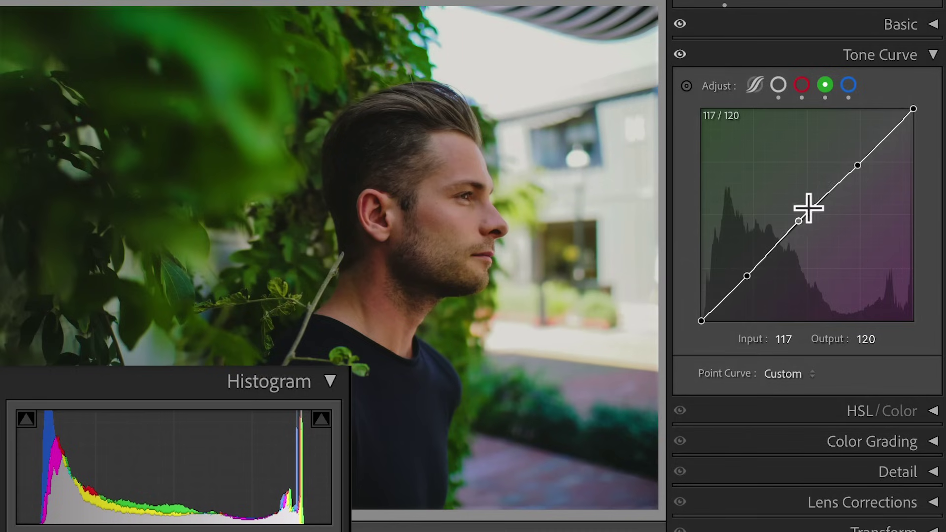
pyautogui.moveTo(857, 165); pyautogui.dragTo(857, 162)
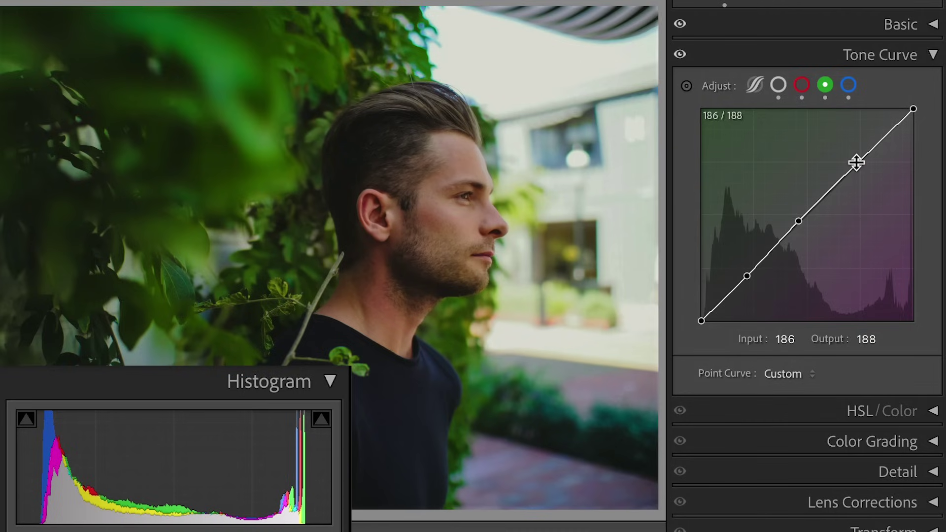
# Step: Reset the individual color channel curves to straight lines and return to the overall point curve
pyautogui.click(857, 162)
pyautogui.rightClick(834, 154)
pyautogui.click(838, 169)
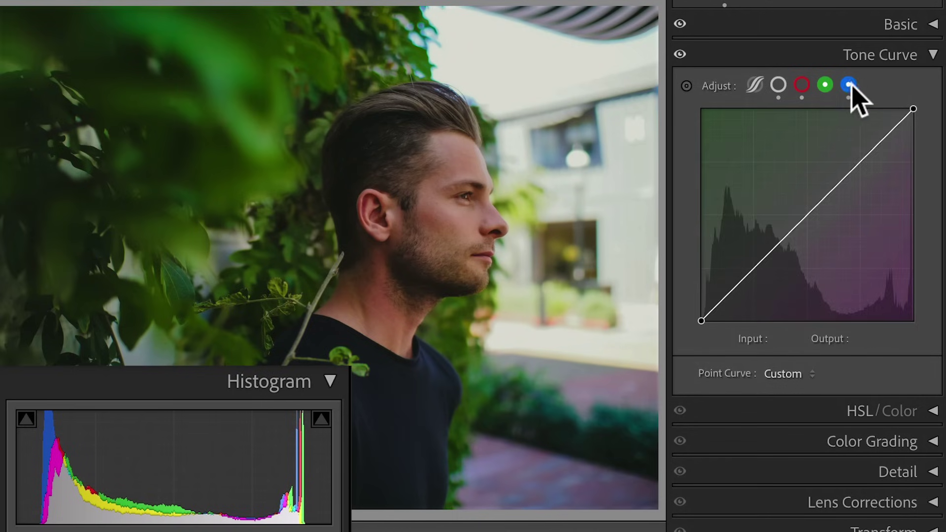
pyautogui.click(849, 85)
pyautogui.rightClick(811, 156)
pyautogui.click(815, 170)
pyautogui.click(779, 85)
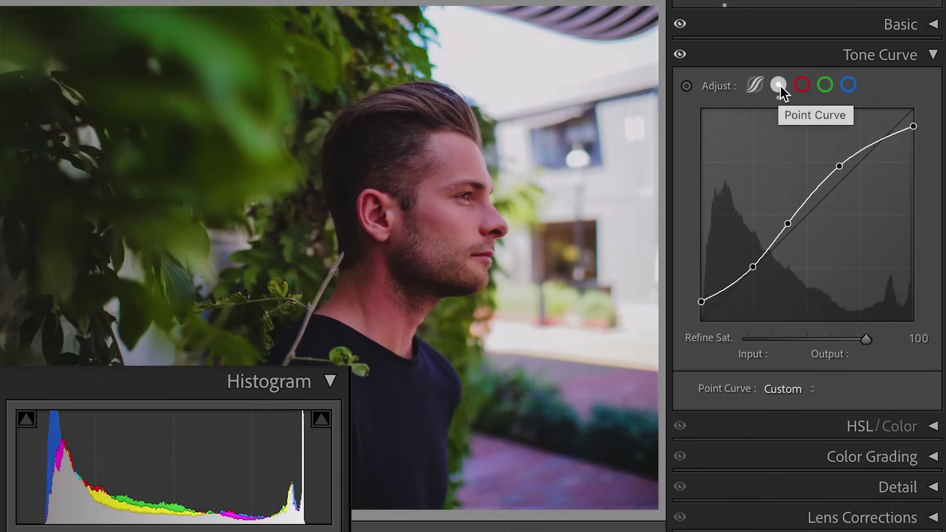
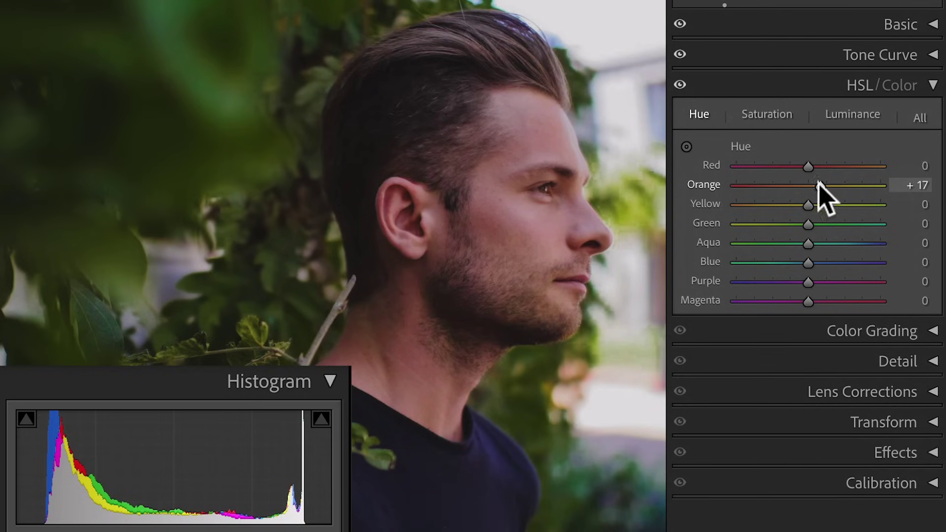
# Step: Set the Red hue to +11 and shift the Yellow hue slightly toward green
pyautogui.moveTo(806, 166); pyautogui.dragTo(814, 168)
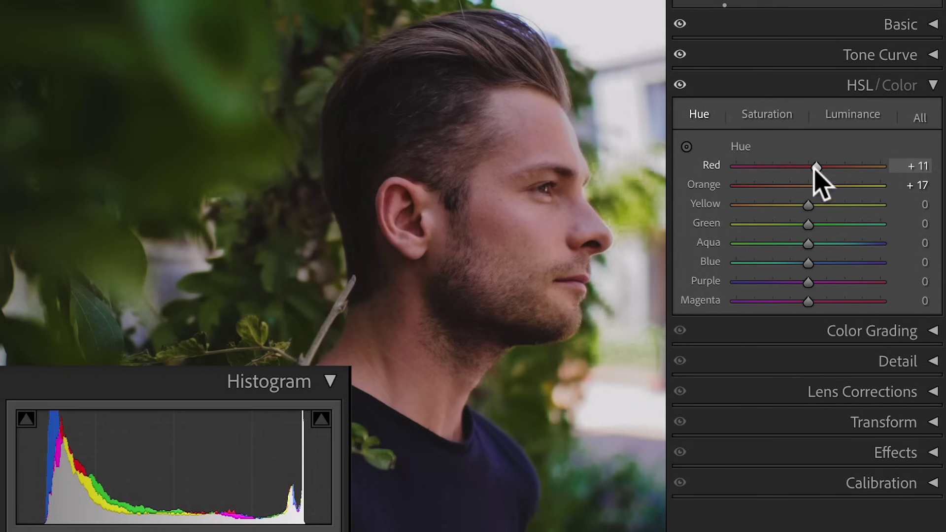
pyautogui.moveTo(808, 205); pyautogui.dragTo(819, 207)
# Step: Reduce color saturation to Purple -58, Magenta -61 and Blue -60, and compare the photo with and without the HSL changes
pyautogui.click(765, 116)
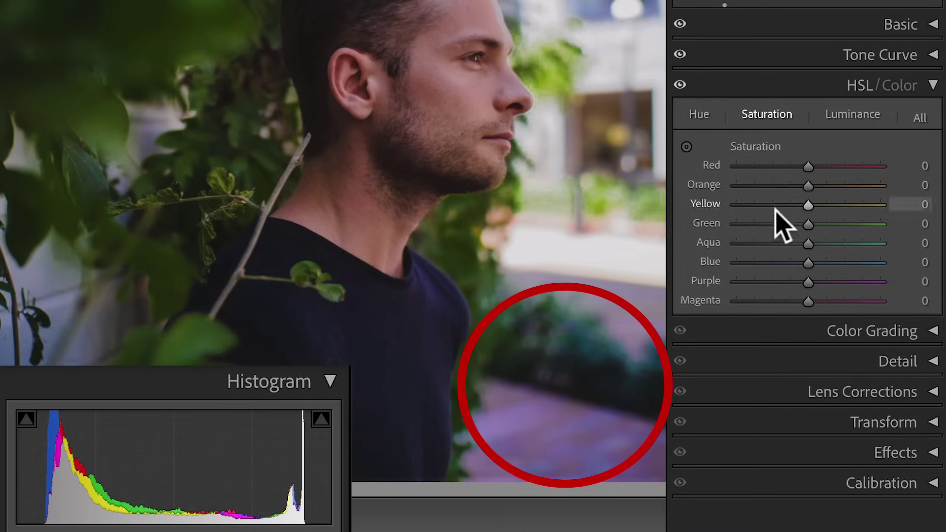
pyautogui.moveTo(807, 282); pyautogui.dragTo(761, 301)
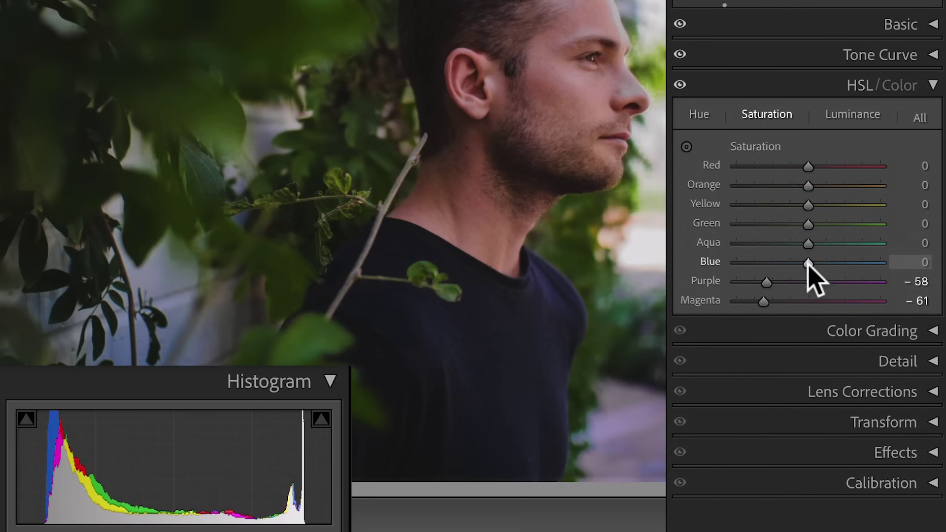
pyautogui.moveTo(807, 262); pyautogui.dragTo(765, 262)
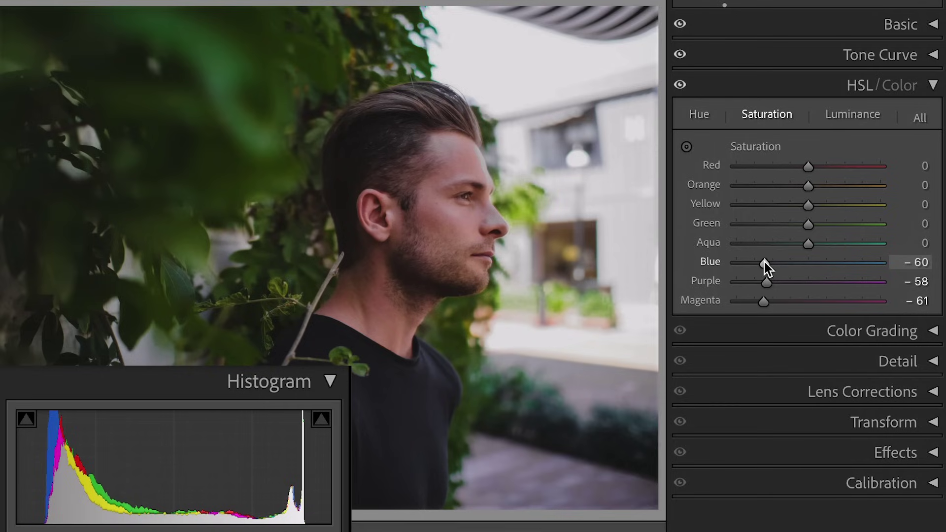
pyautogui.click(680, 85)
pyautogui.click(681, 87)
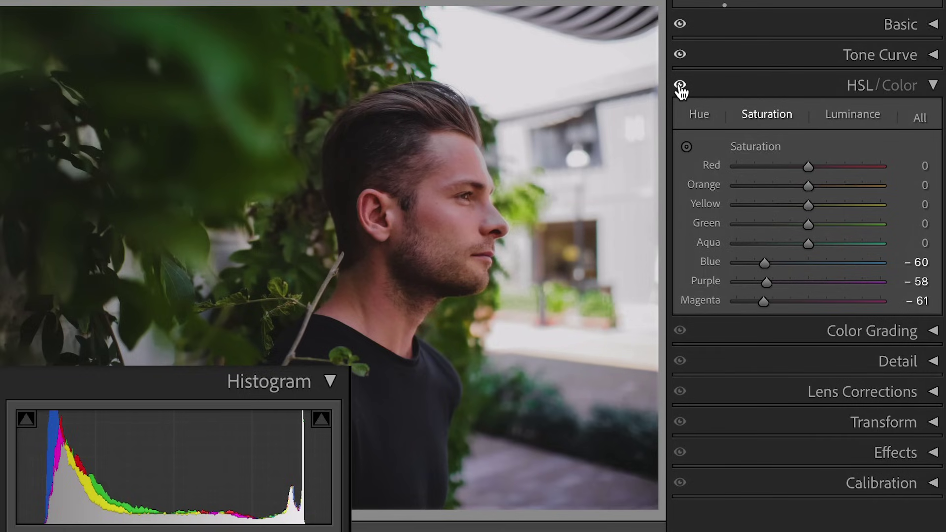
# Step: Color grade the highlights with hue 53 and saturation 44, the shadows with hue 232 and saturation 13, and tint the midtones slightly yellow-orange
pyautogui.click(934, 85)
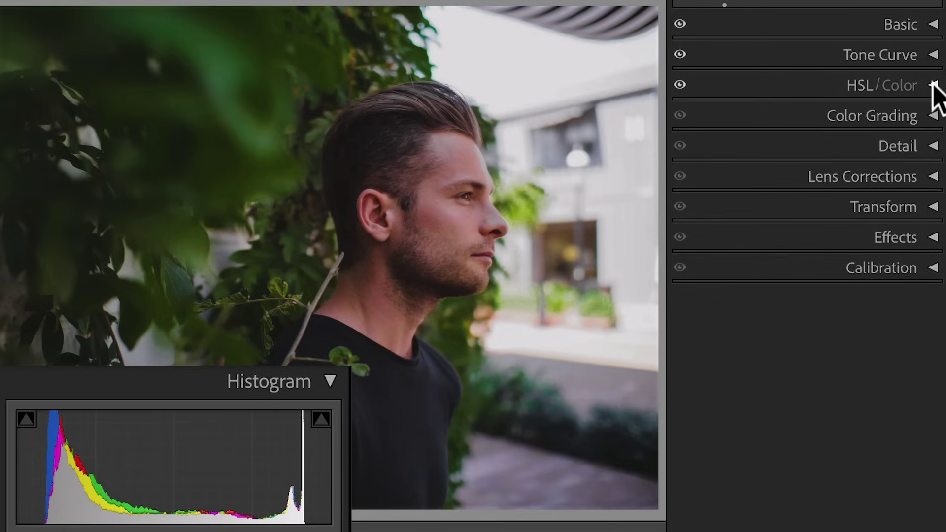
pyautogui.click(934, 116)
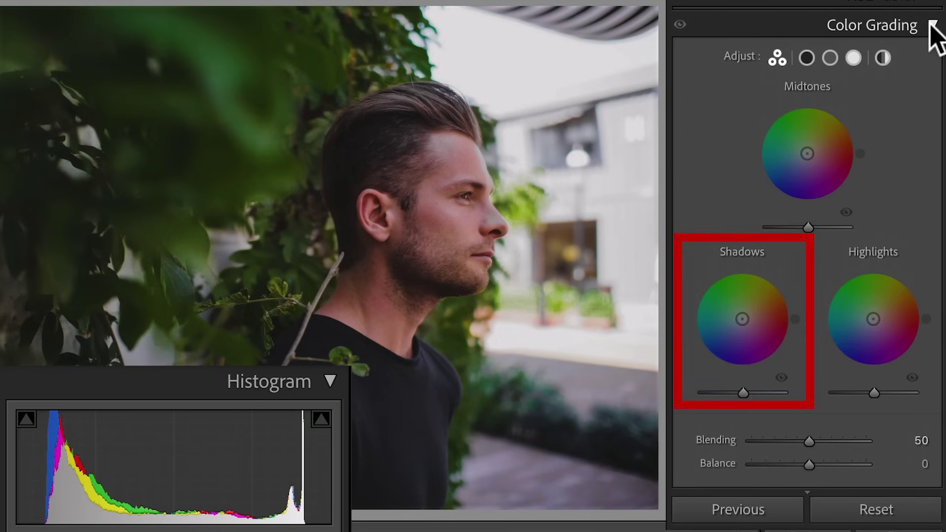
pyautogui.click(882, 58)
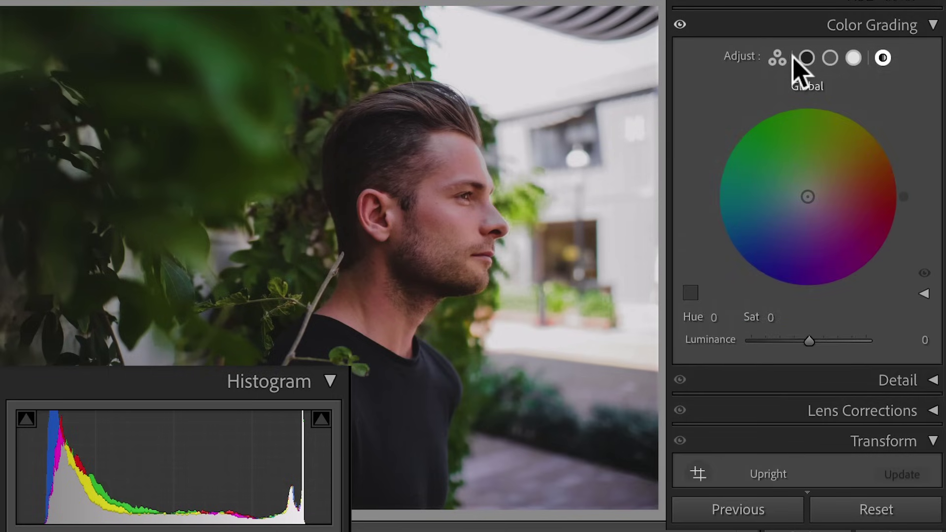
pyautogui.click(777, 58)
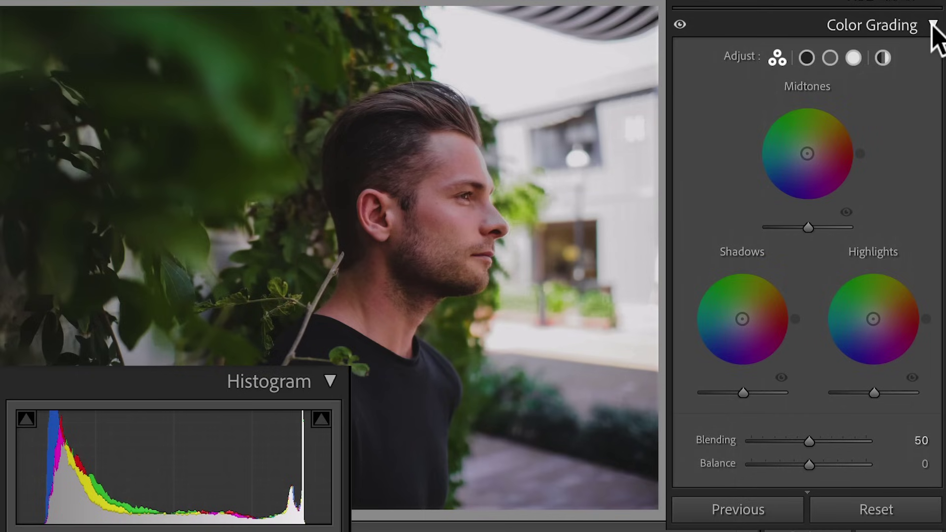
pyautogui.moveTo(872, 320); pyautogui.dragTo(885, 304)
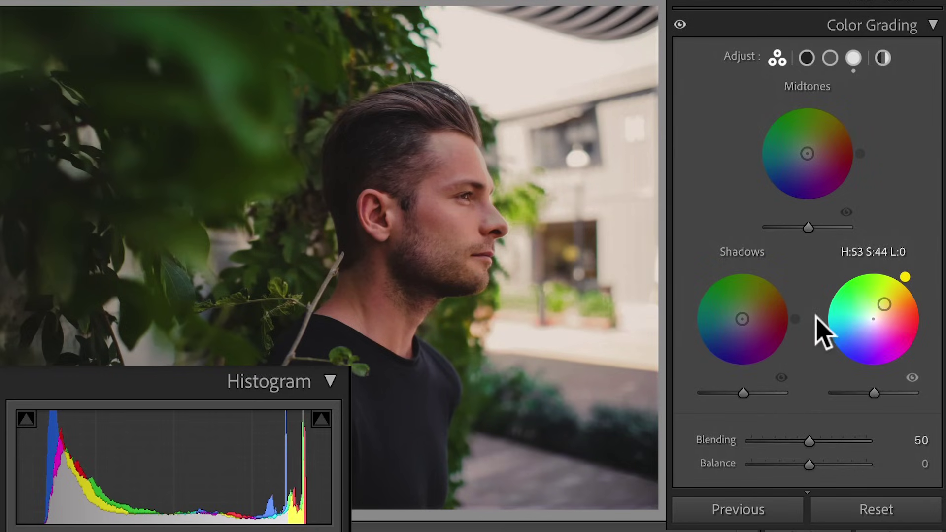
pyautogui.moveTo(743, 329); pyautogui.dragTo(738, 325)
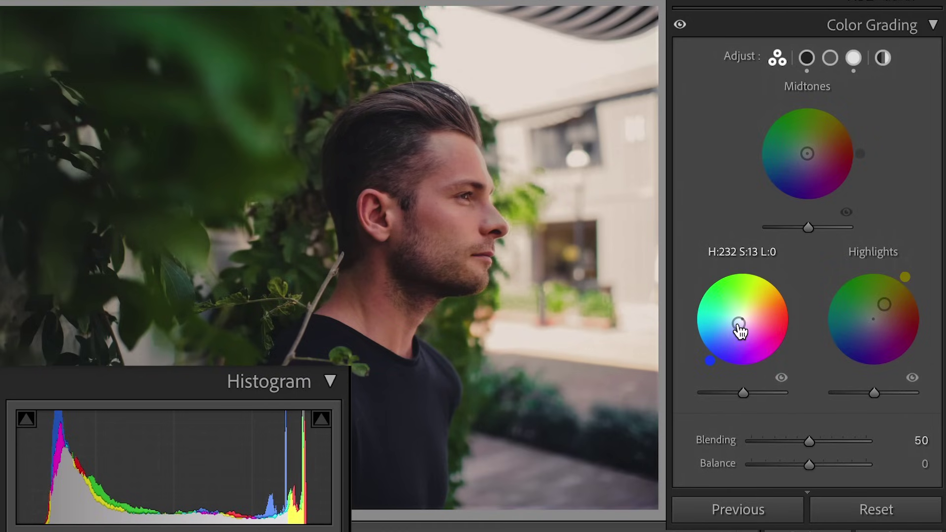
pyautogui.moveTo(808, 153); pyautogui.dragTo(810, 150)
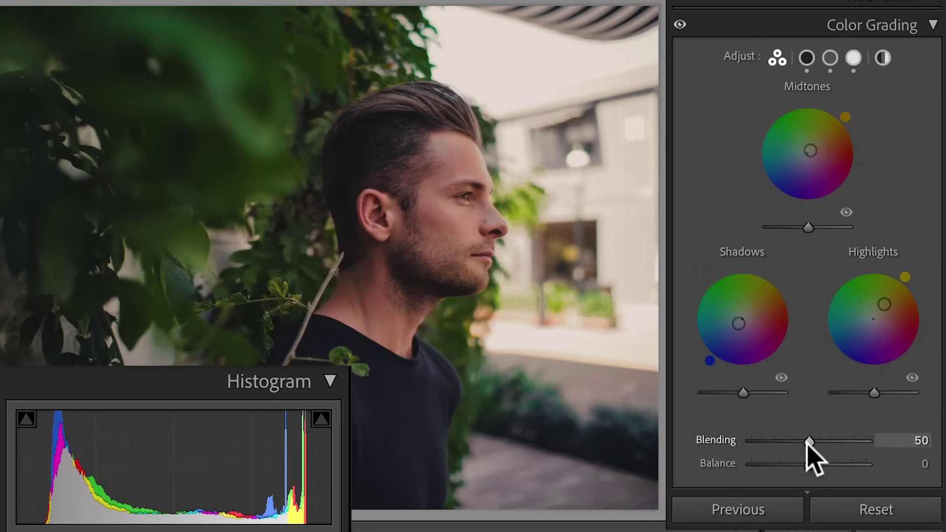
# Step: Try color grading Blending at 0 and 100 and Balance at +100 and -100, restoring them to 50 and 0
pyautogui.moveTo(807, 444); pyautogui.dragTo(697, 446)
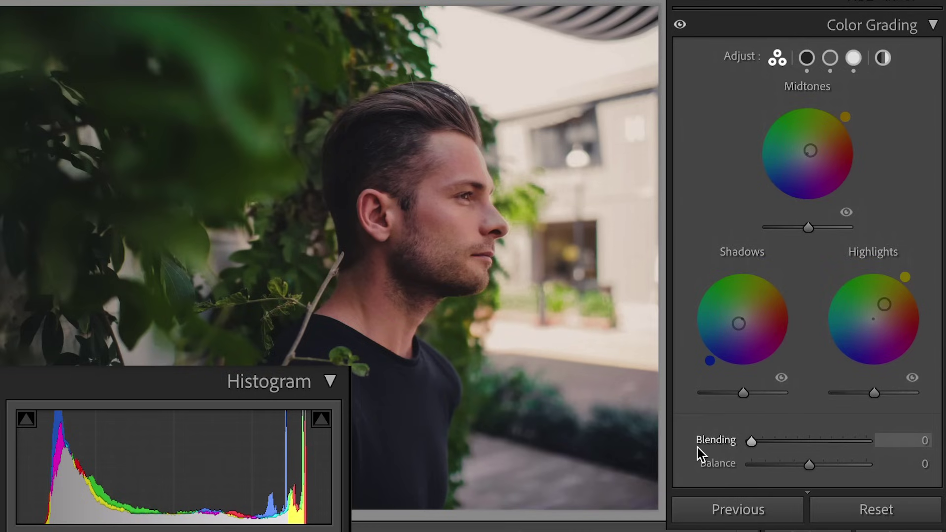
pyautogui.moveTo(751, 441); pyautogui.dragTo(898, 469)
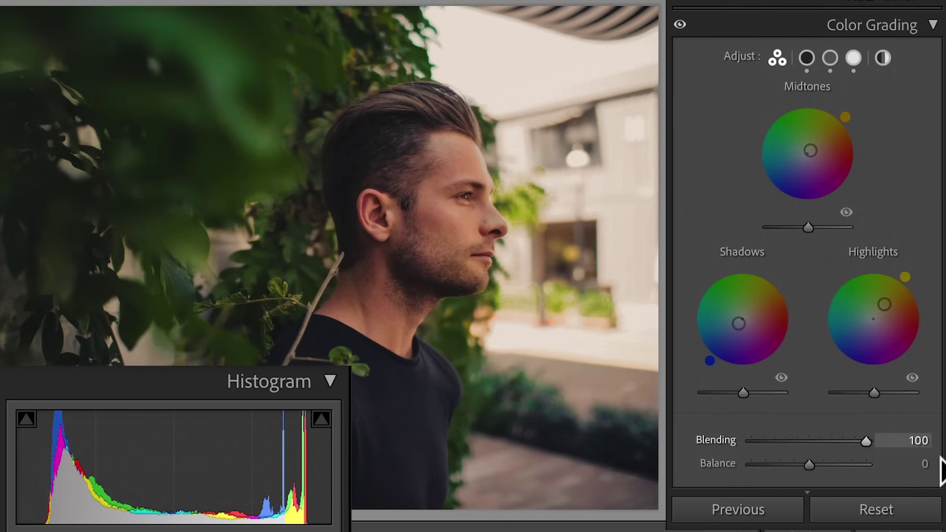
pyautogui.moveTo(866, 441); pyautogui.dragTo(806, 447)
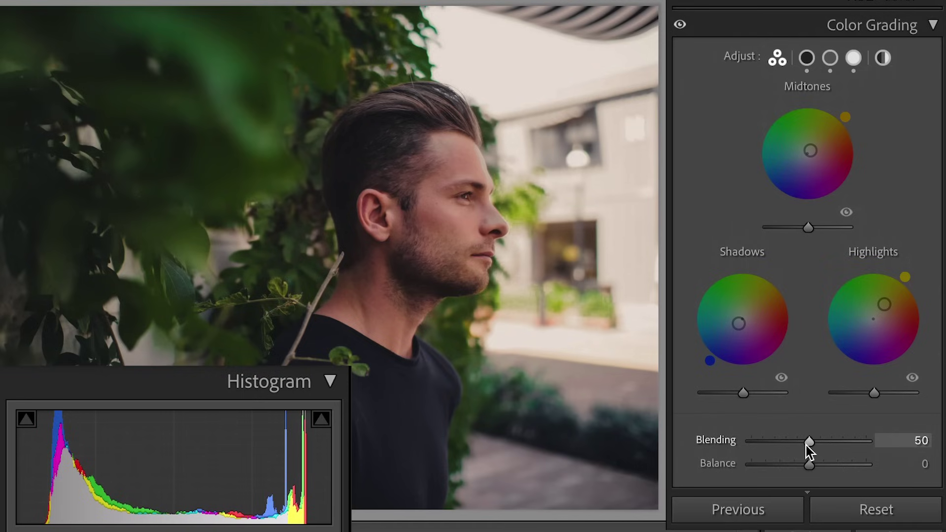
pyautogui.moveTo(809, 464); pyautogui.dragTo(910, 466)
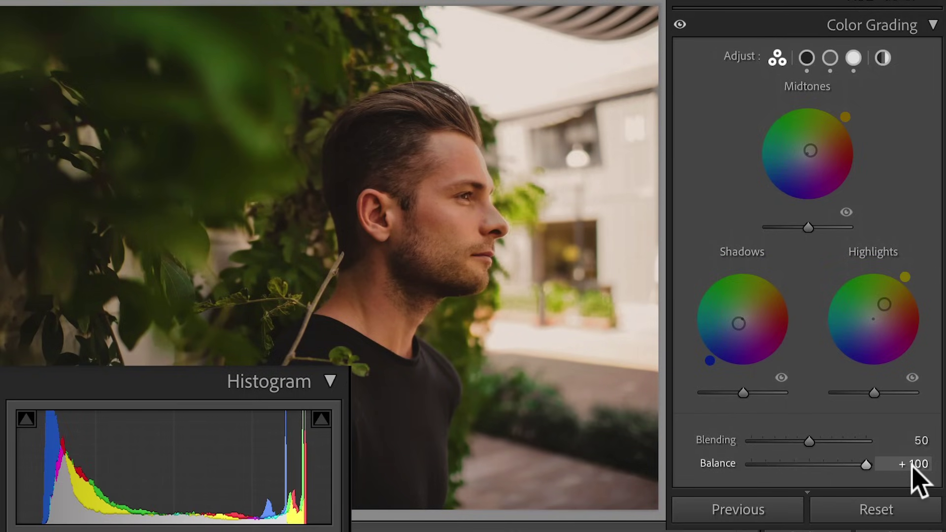
pyautogui.moveTo(911, 464); pyautogui.dragTo(704, 465)
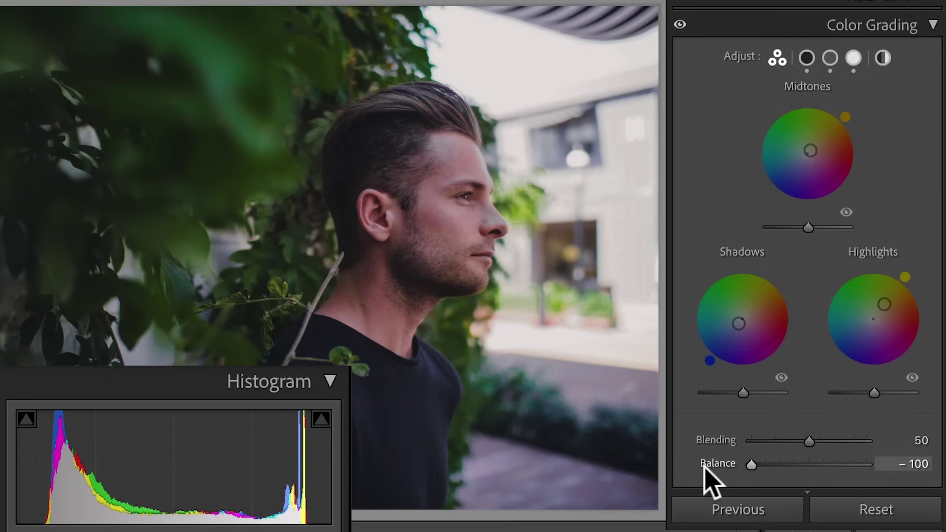
pyautogui.moveTo(704, 467); pyautogui.dragTo(809, 464)
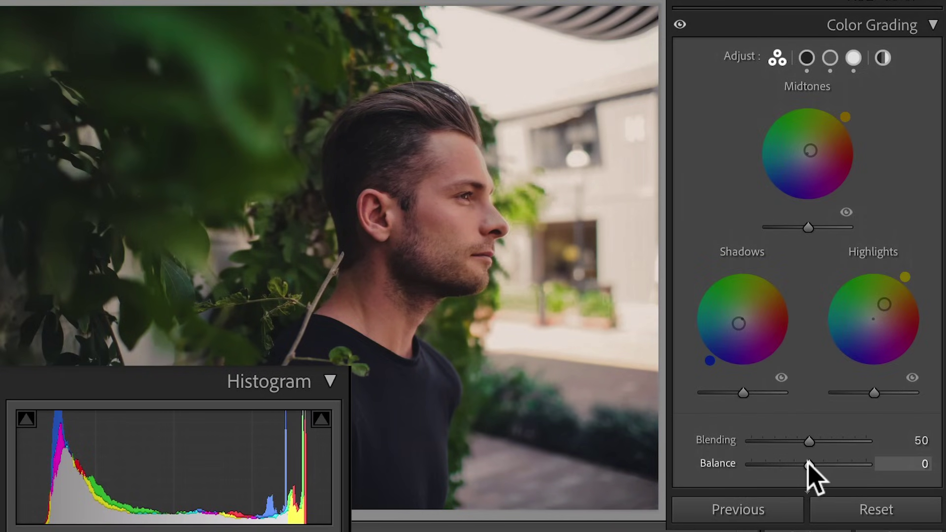
pyautogui.click(934, 25)
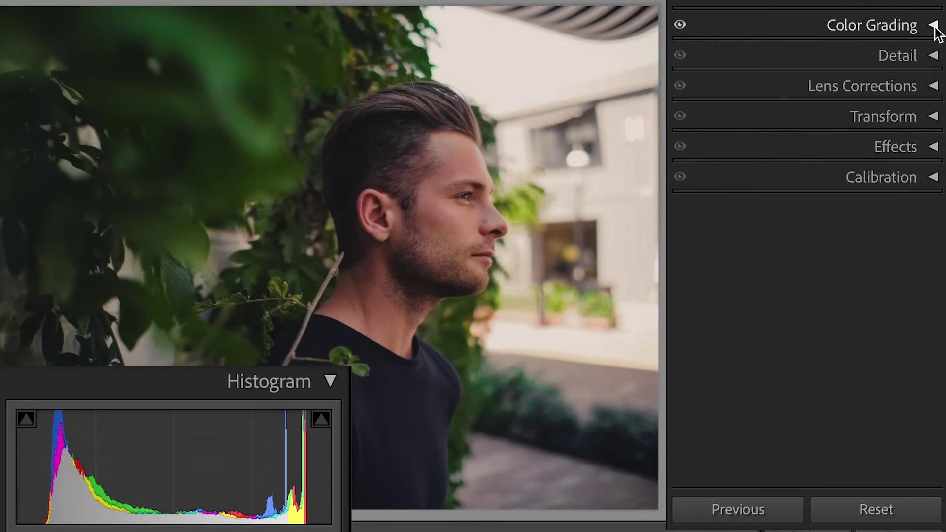
pyautogui.click(933, 56)
pyautogui.click(933, 56)
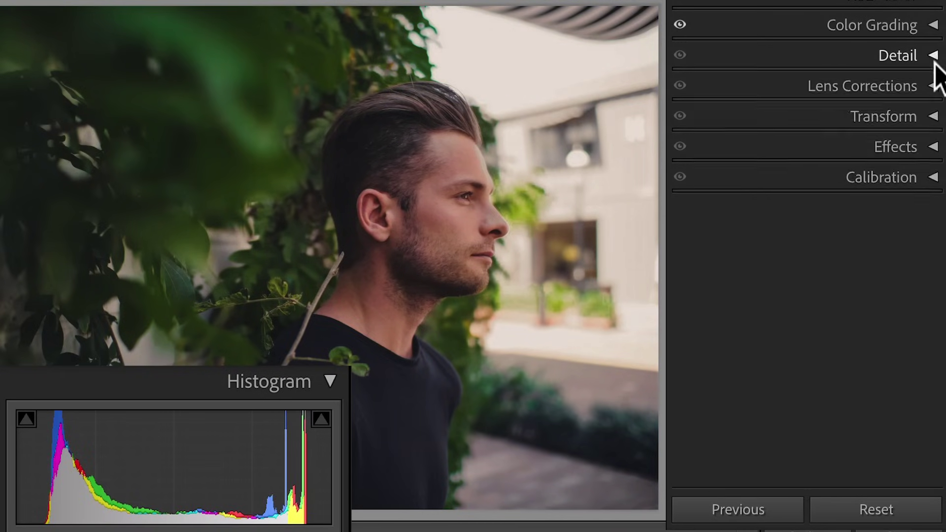
pyautogui.click(933, 116)
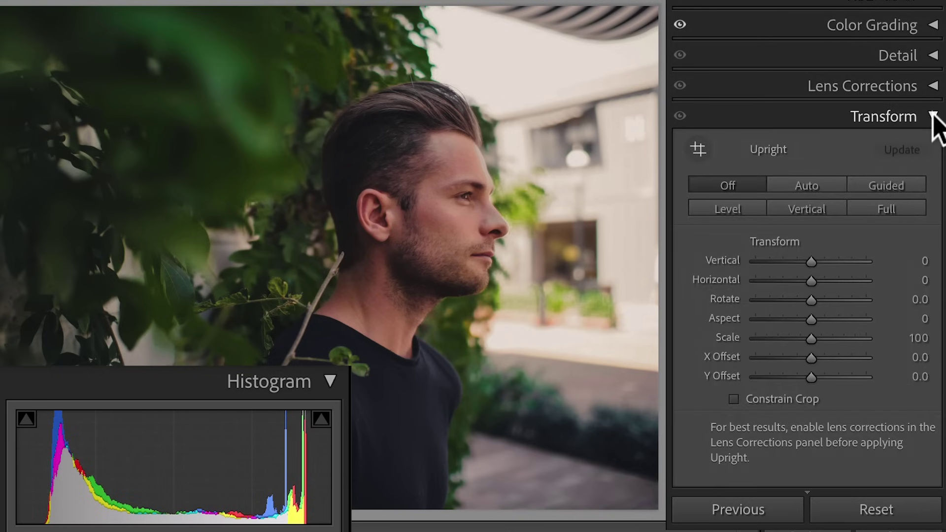
pyautogui.click(934, 116)
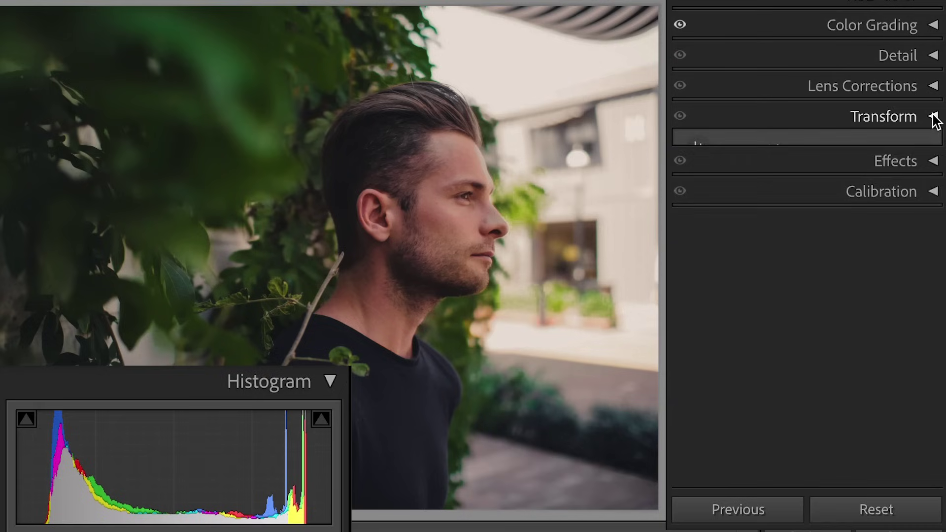
pyautogui.click(934, 86)
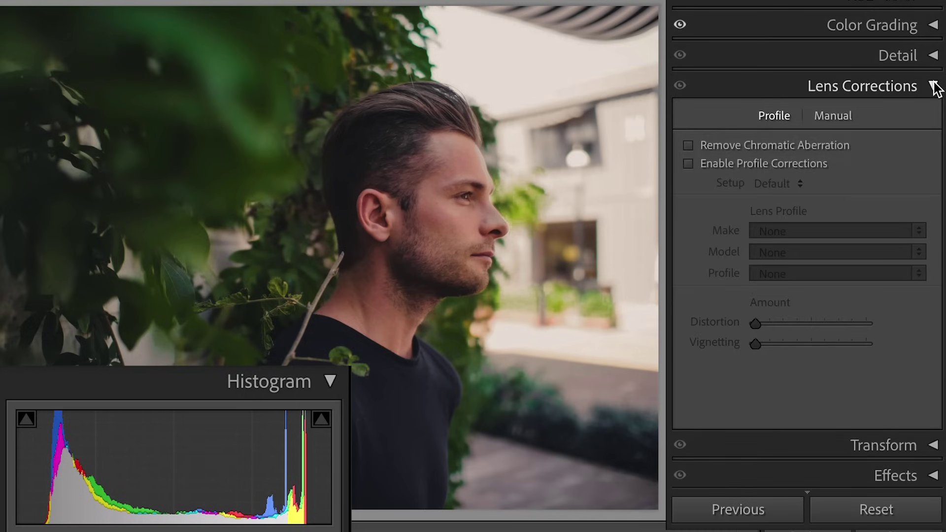
pyautogui.click(934, 87)
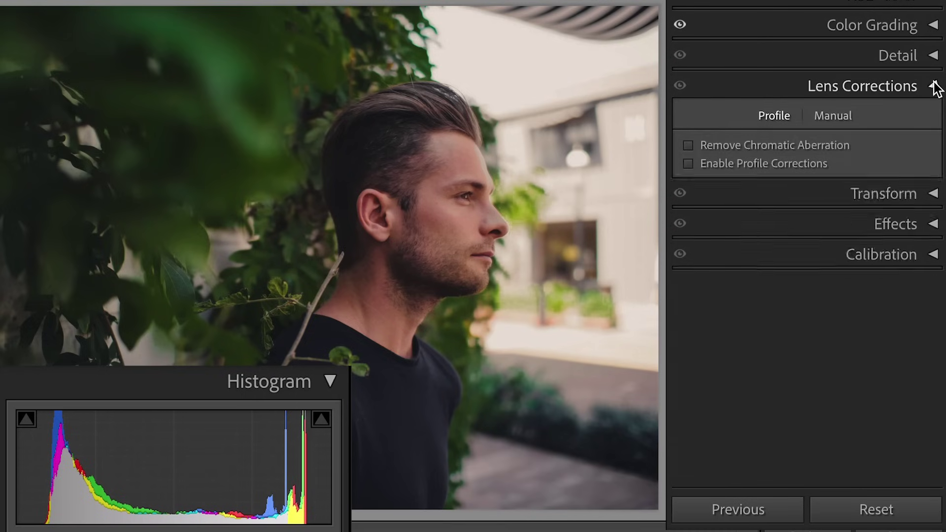
# Step: Add a post-crop vignette with Amount -83, Midpoint 59, Roundness -10, Feather 62 and Highlights 25, and add some film grain
pyautogui.click(934, 147)
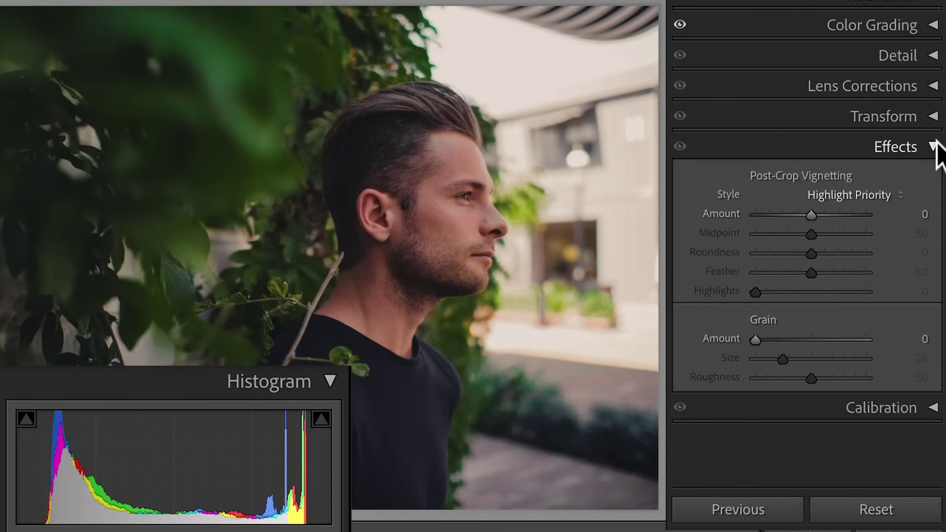
pyautogui.moveTo(811, 216); pyautogui.dragTo(823, 273)
pyautogui.moveTo(755, 292); pyautogui.dragTo(783, 292)
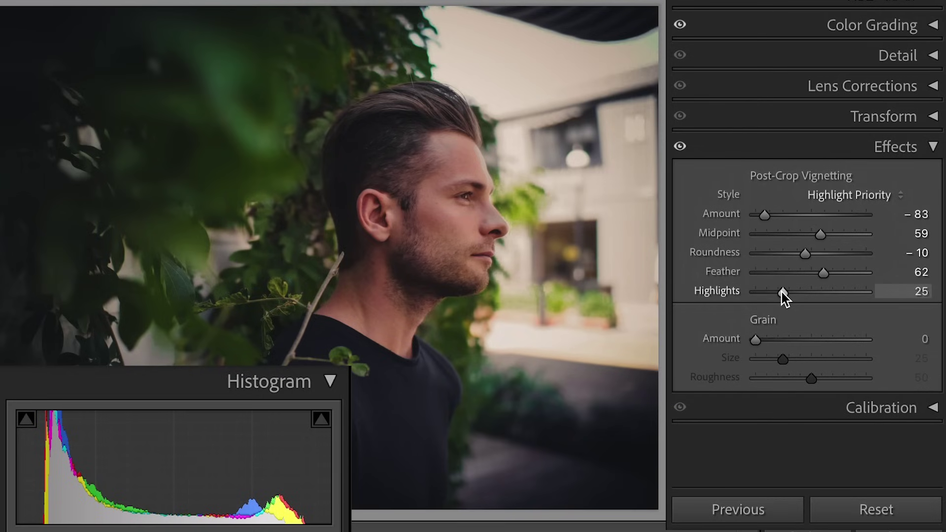
pyautogui.click(679, 146)
pyautogui.click(681, 147)
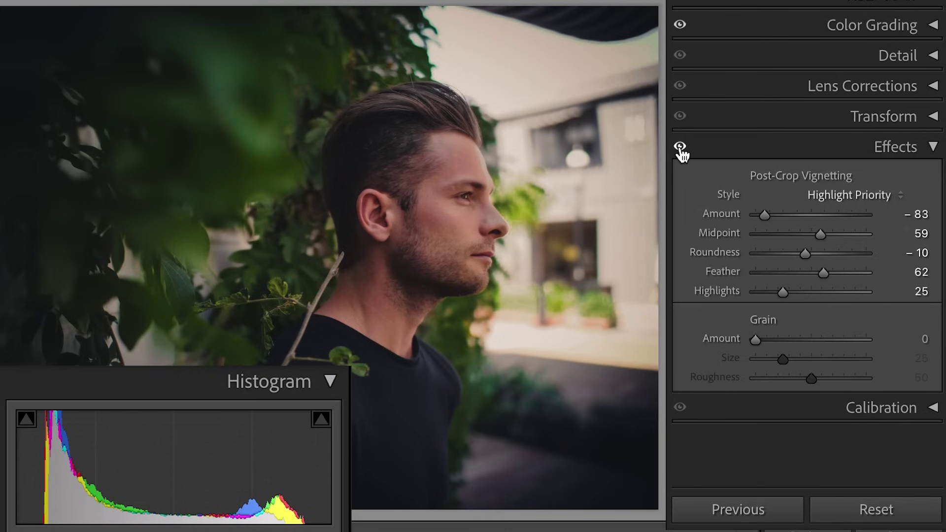
pyautogui.moveTo(756, 340); pyautogui.dragTo(777, 339)
pyautogui.click(933, 146)
# Step: Calibrate the Red Primary to Hue +21 and Saturation -33, shift the Green and Blue Primary hues toward teal, and compare before and after
pyautogui.click(933, 177)
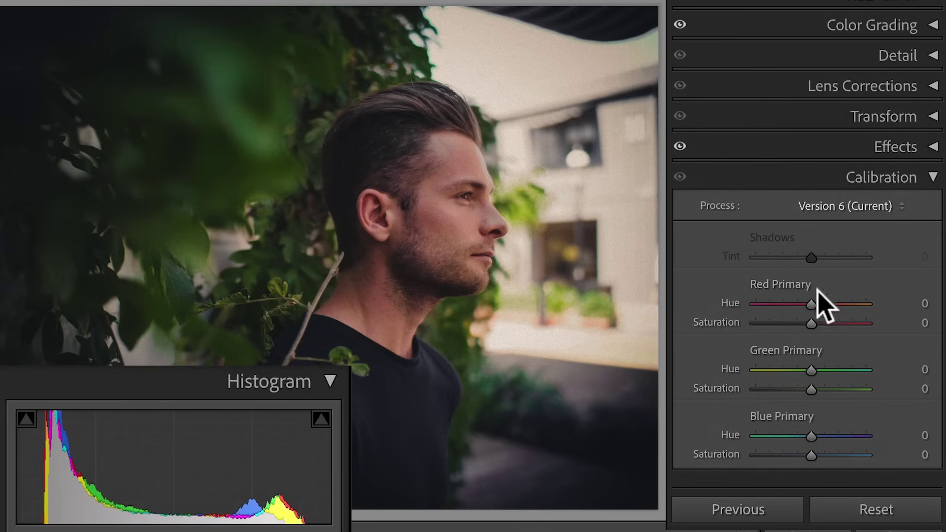
pyautogui.moveTo(811, 305); pyautogui.dragTo(792, 323)
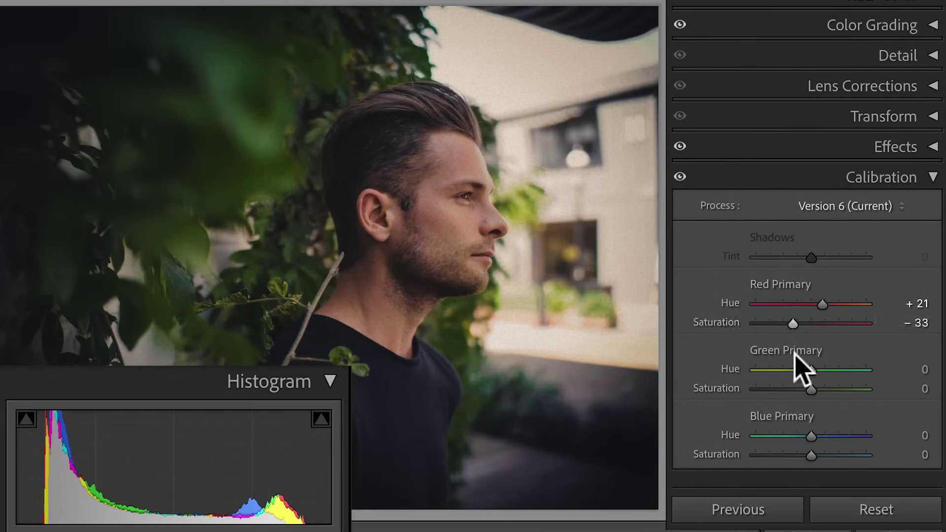
pyautogui.moveTo(811, 370); pyautogui.dragTo(823, 371)
pyautogui.moveTo(813, 435); pyautogui.dragTo(791, 436)
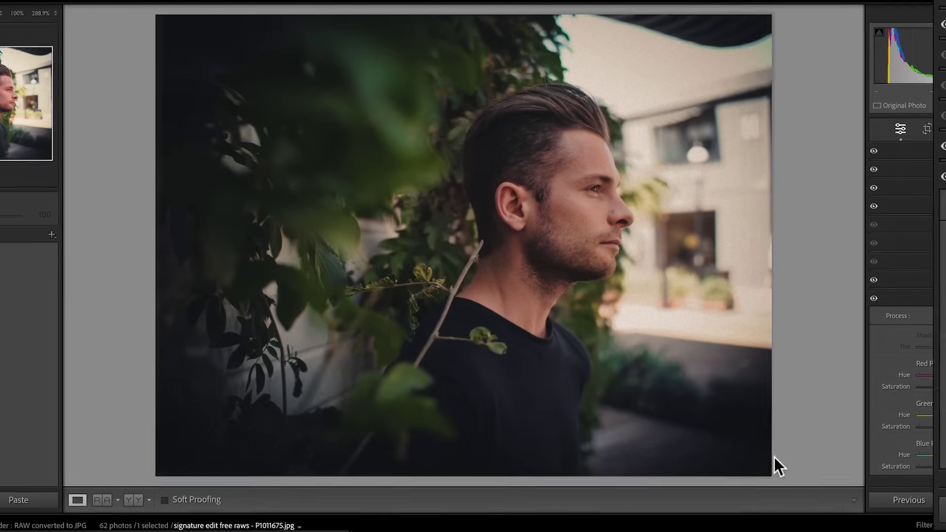
pyautogui.click(133, 500)
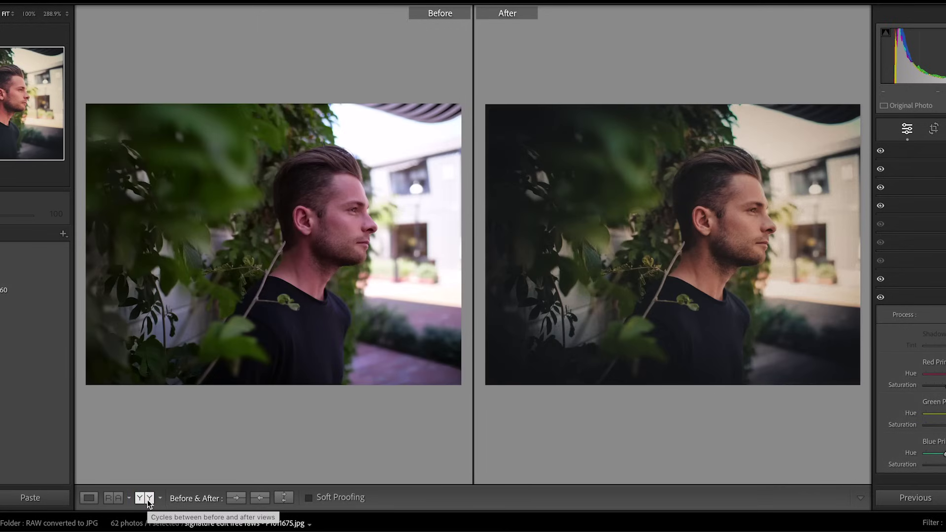
pyautogui.click(89, 498)
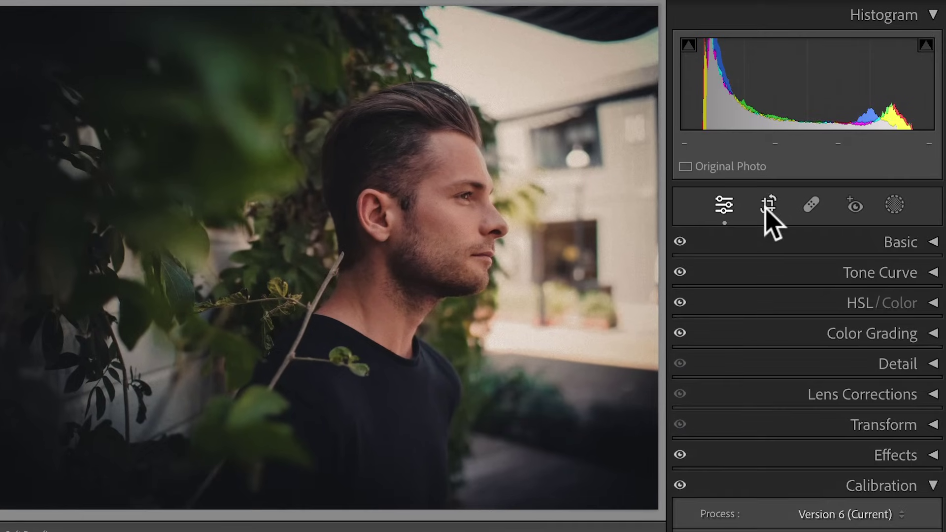
pyautogui.click(875, 89)
pyautogui.click(811, 206)
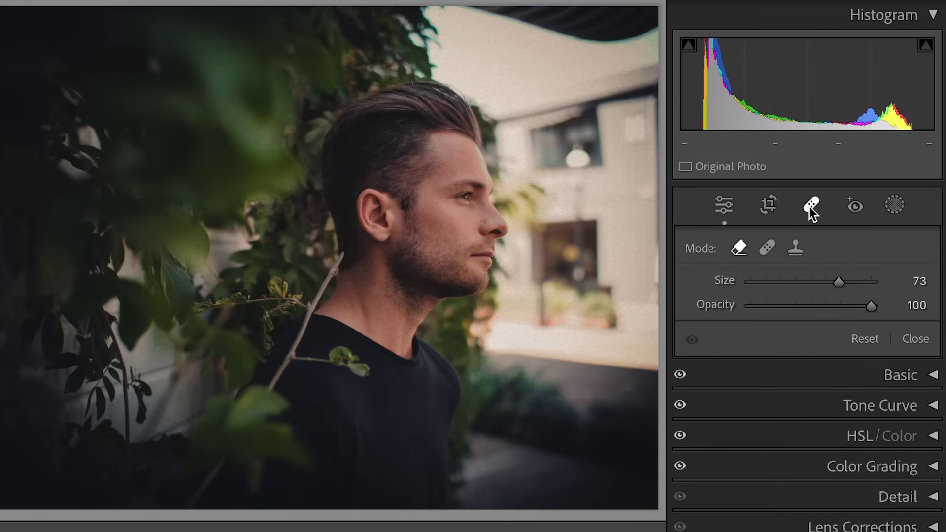
pyautogui.click(848, 211)
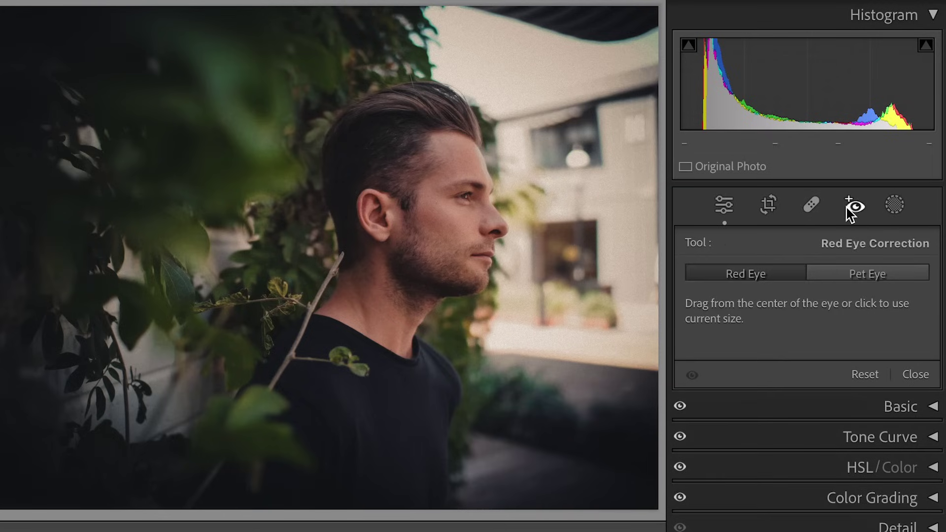
# Step: Create a mask that selects the man as the subject, and reset the mask's Exposure to 0.00
pyautogui.click(893, 206)
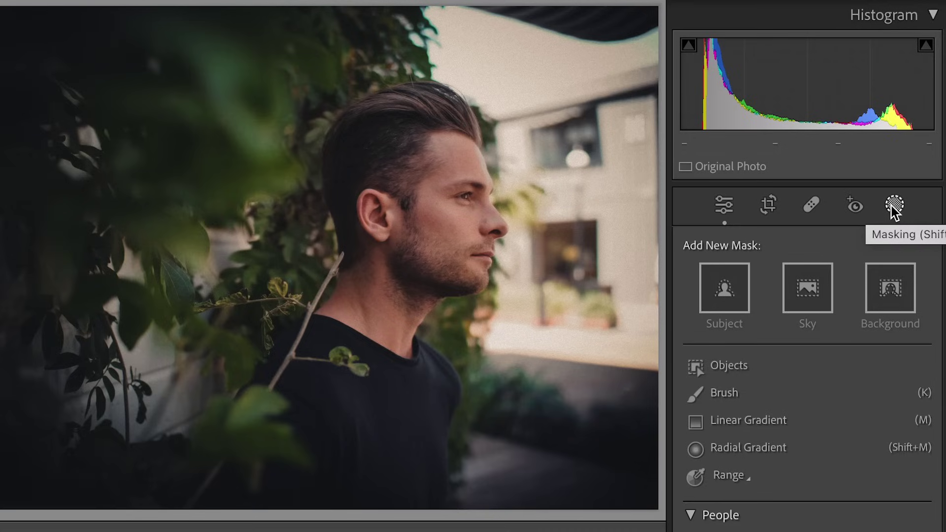
pyautogui.click(732, 298)
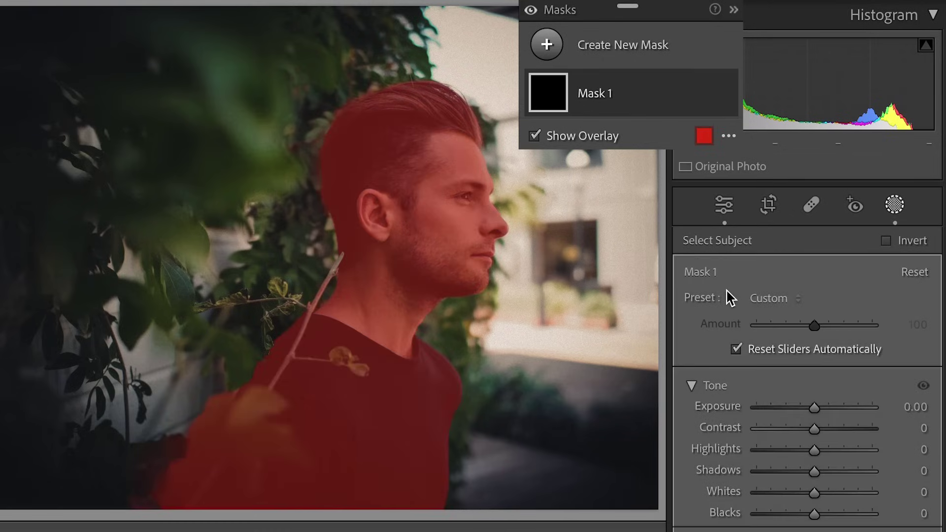
pyautogui.moveTo(814, 408)
pyautogui.mouseDown()
pyautogui.moveTo(857, 408)
pyautogui.moveTo(777, 408)
pyautogui.moveTo(810, 409)
pyautogui.mouseUp()
pyautogui.doubleClick(731, 409)
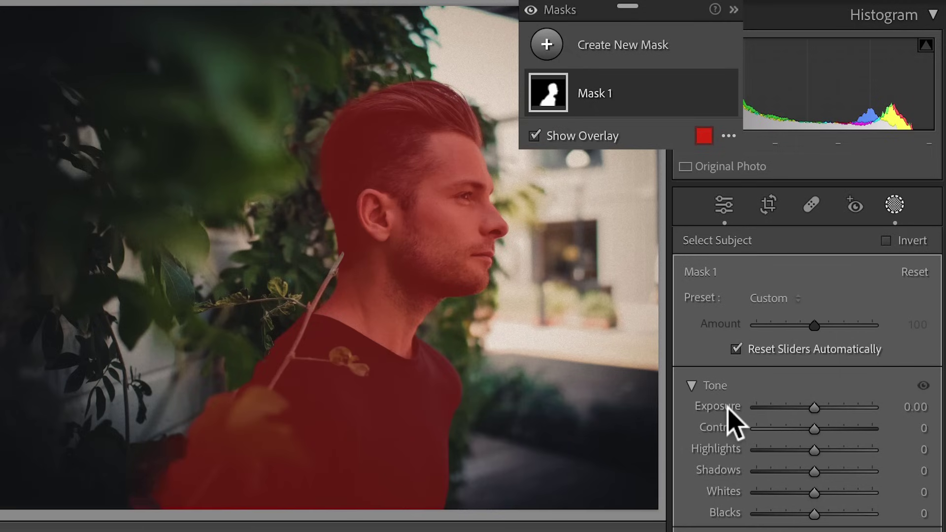
# Step: Add an object-selection mask by brushing over the dark lower window of the background building
pyautogui.click(545, 45)
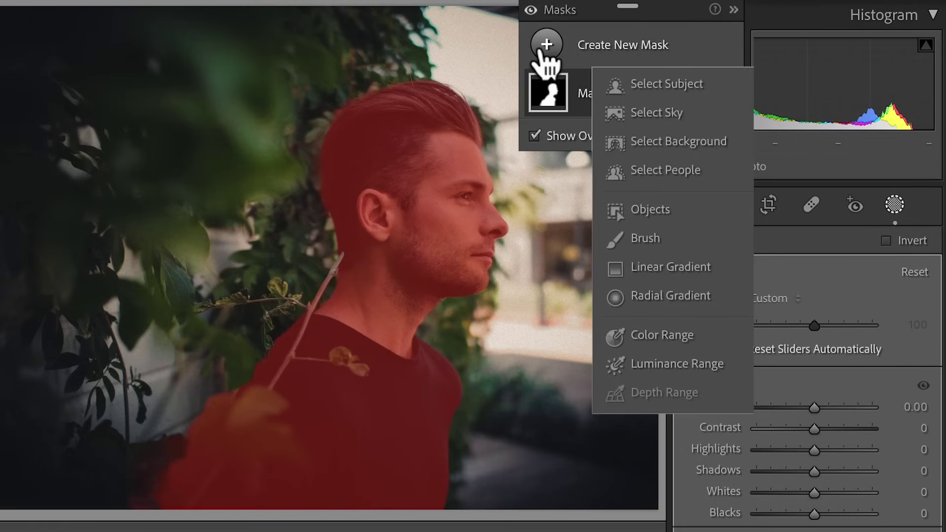
pyautogui.click(643, 209)
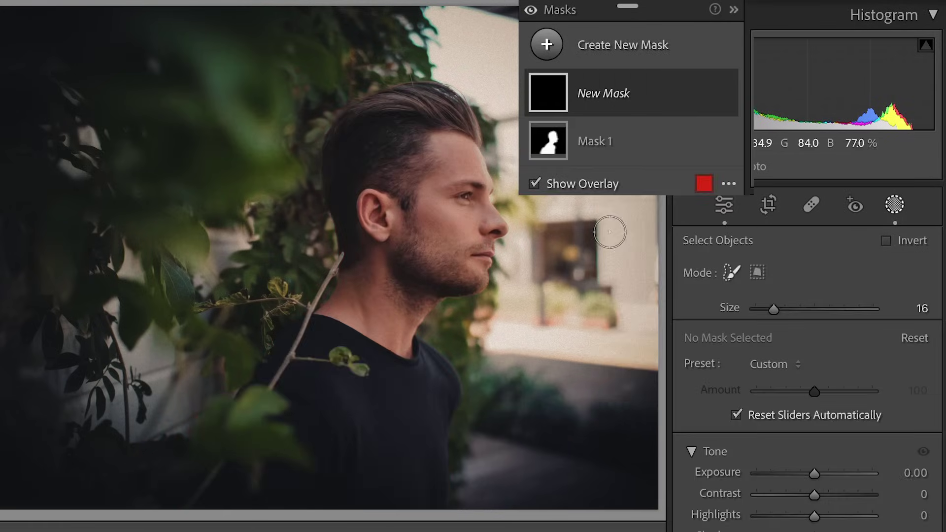
pyautogui.moveTo(551, 238)
pyautogui.mouseDown()
pyautogui.moveTo(581, 238)
pyautogui.moveTo(583, 259)
pyautogui.moveTo(570, 274)
pyautogui.moveTo(555, 264)
pyautogui.mouseUp()
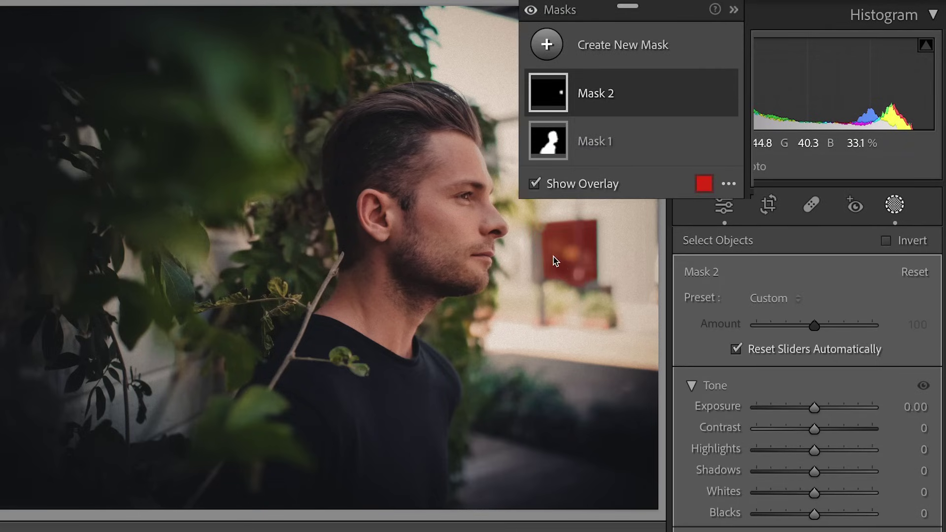
# Step: Create a brush mask with Size 3.9, Feather 100, Flow 100 and Density 24, and paint over the dark hair on the side of the man's head
pyautogui.click(547, 45)
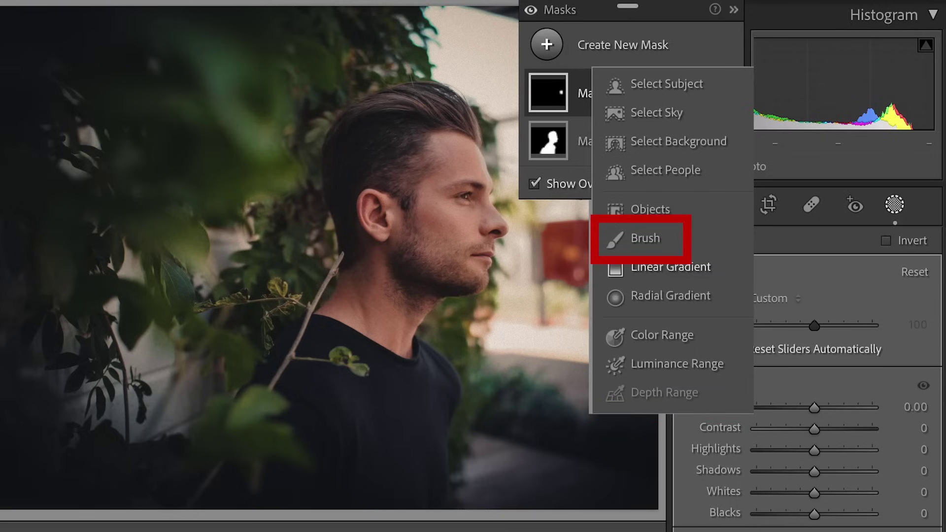
pyautogui.click(688, 238)
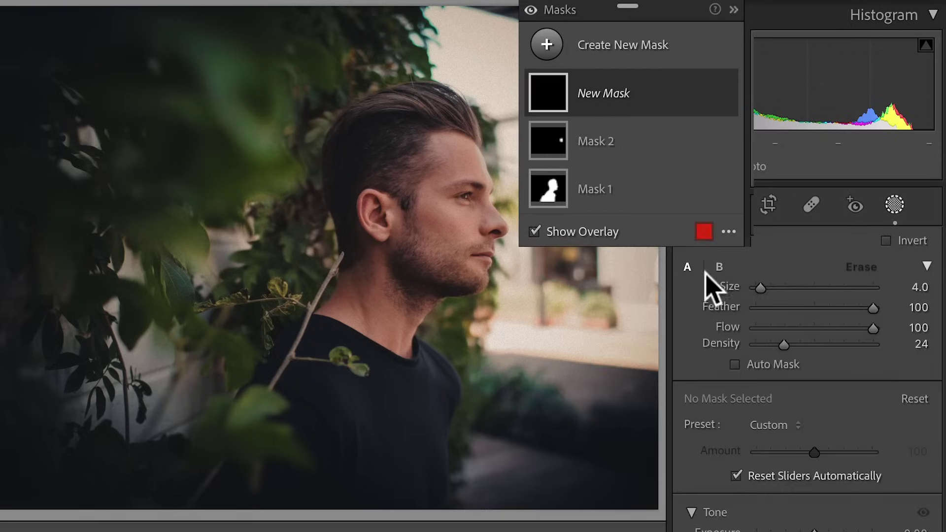
pyautogui.moveTo(761, 289); pyautogui.dragTo(760, 289)
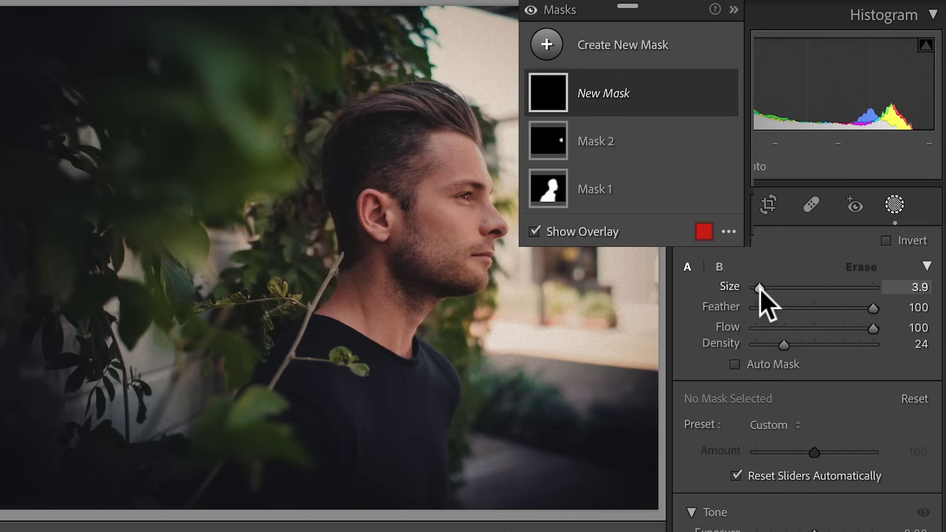
pyautogui.moveTo(406, 121)
pyautogui.mouseDown()
pyautogui.moveTo(356, 133)
pyautogui.moveTo(333, 175)
pyautogui.moveTo(349, 253)
pyautogui.moveTo(348, 163)
pyautogui.moveTo(414, 123)
pyautogui.moveTo(339, 167)
pyautogui.mouseUp()
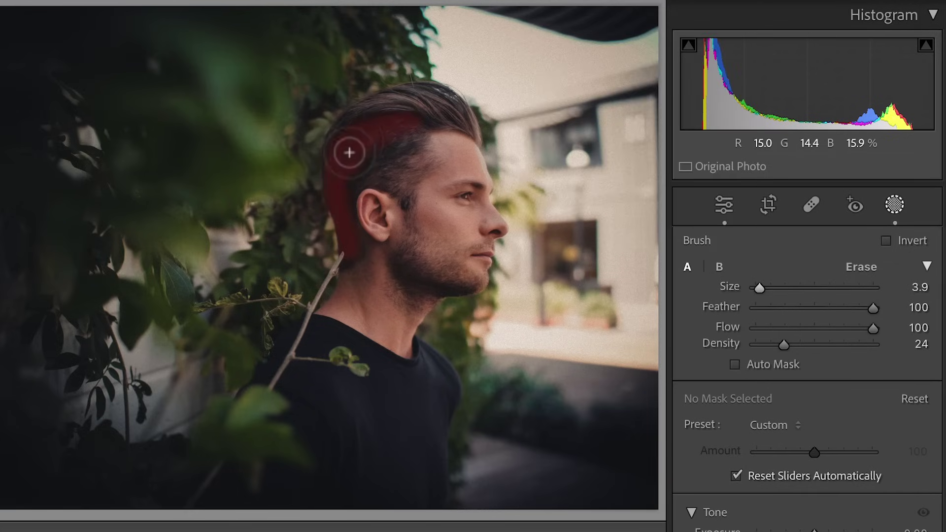
# Step: Raise the hair mask's Shadows to 100 and toggle the mask's visibility to compare its effect up close
pyautogui.scroll(-5, 813, 424)
pyautogui.moveTo(816, 407); pyautogui.dragTo(887, 422)
pyautogui.hotkey('ctrl', '=')
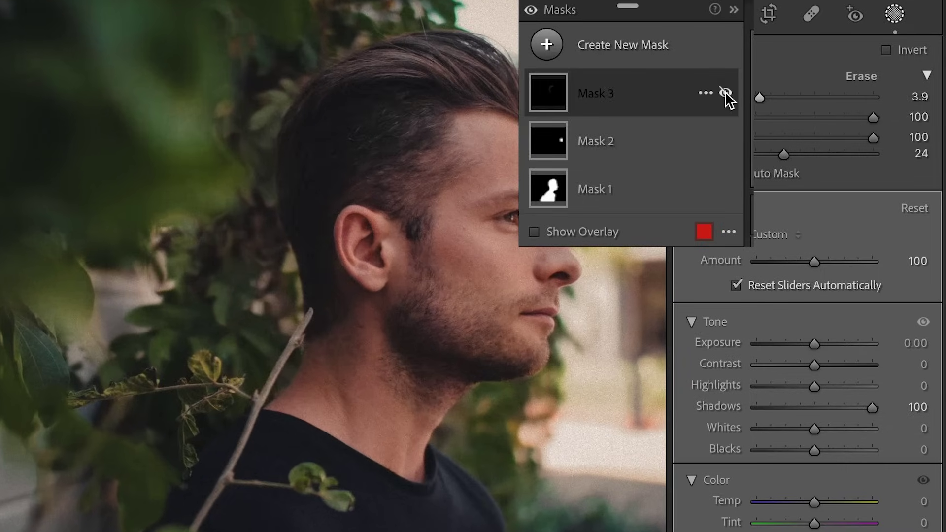
pyautogui.click(726, 93)
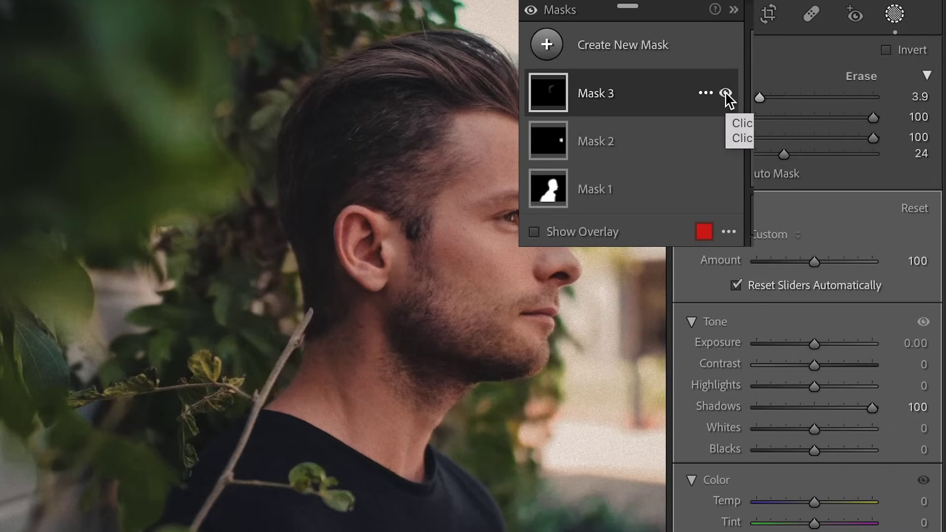
pyautogui.hotkey('ctrl', '-')
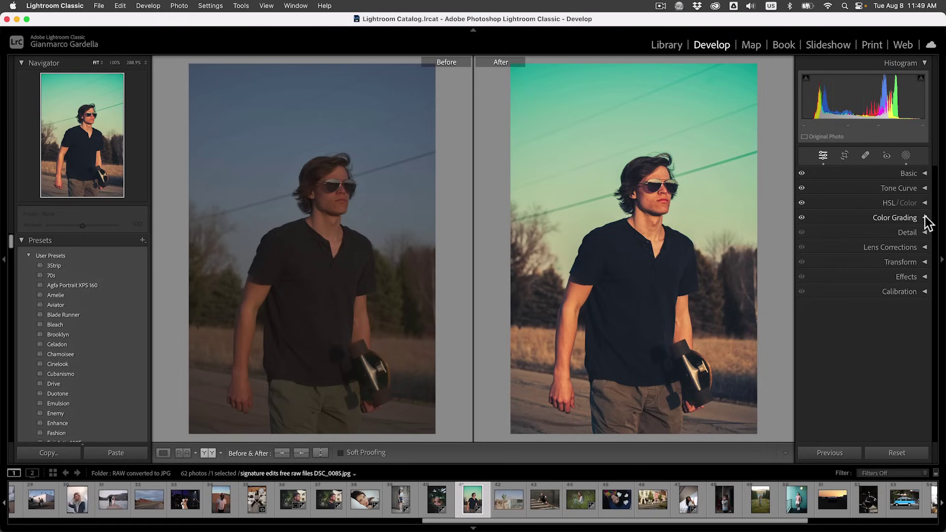
# Step: Review the skateboarder photo's Color Grading wheels and its blue, red and green tone curves
pyautogui.click(925, 218)
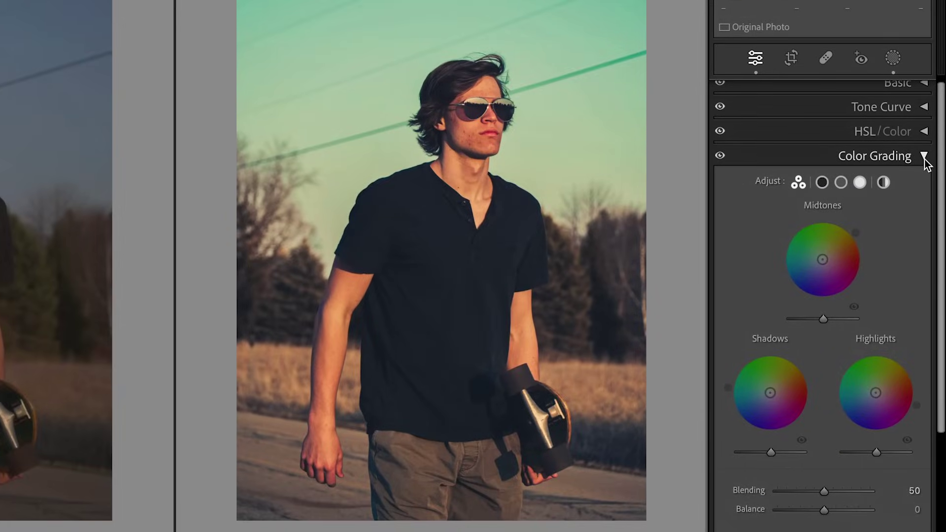
pyautogui.click(924, 157)
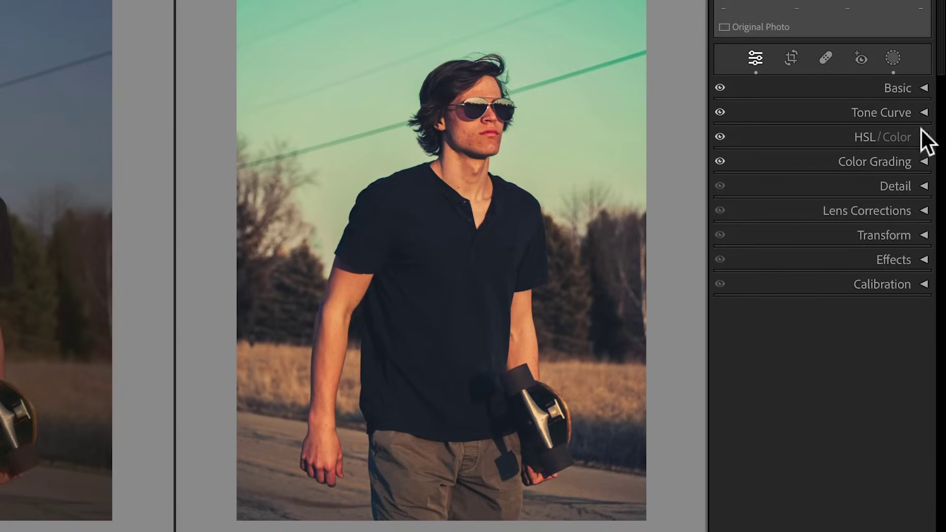
pyautogui.click(923, 113)
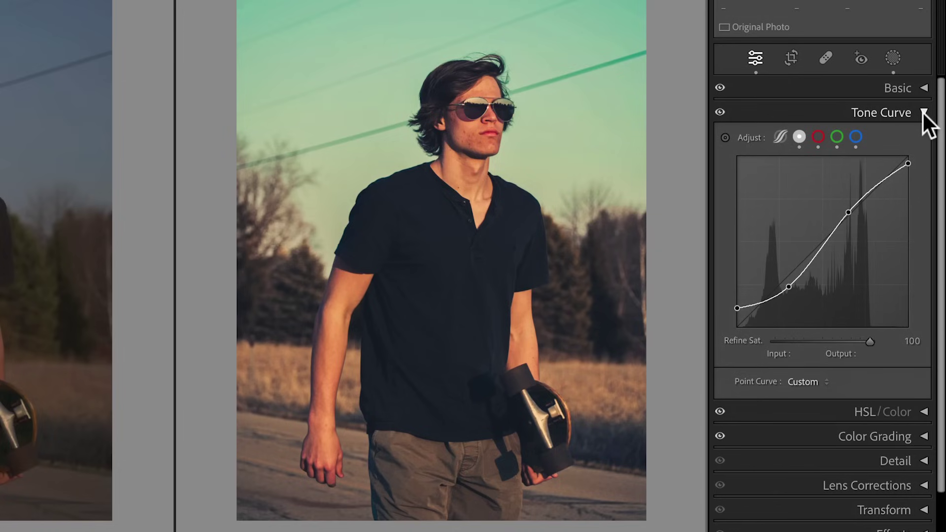
pyautogui.click(856, 137)
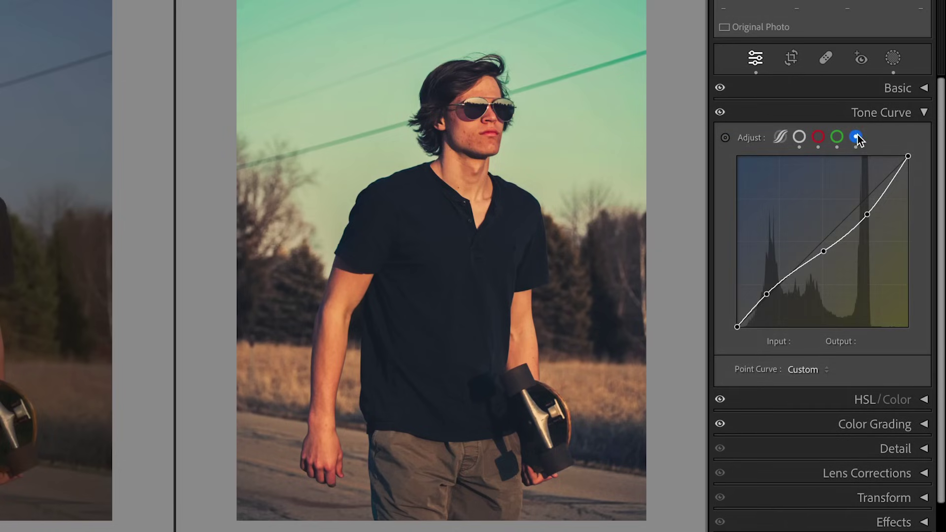
pyautogui.click(817, 134)
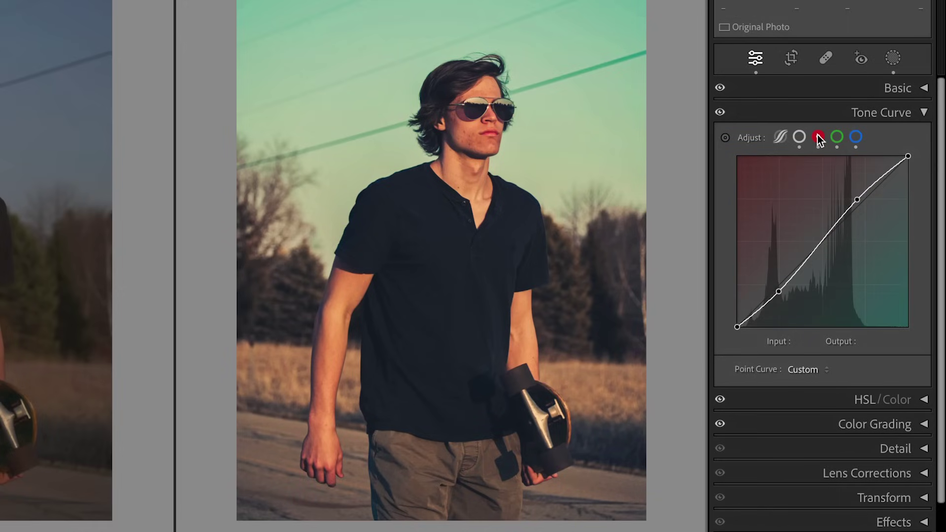
pyautogui.click(836, 136)
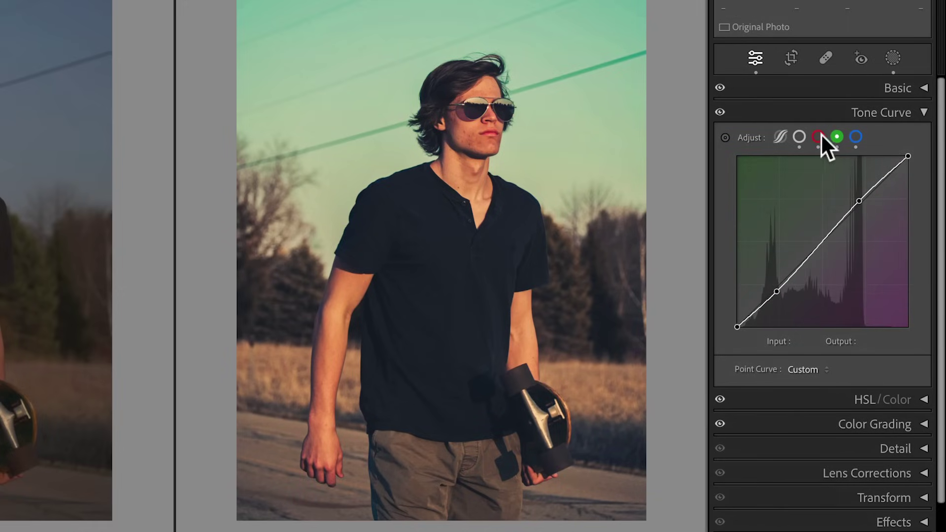
pyautogui.click(818, 137)
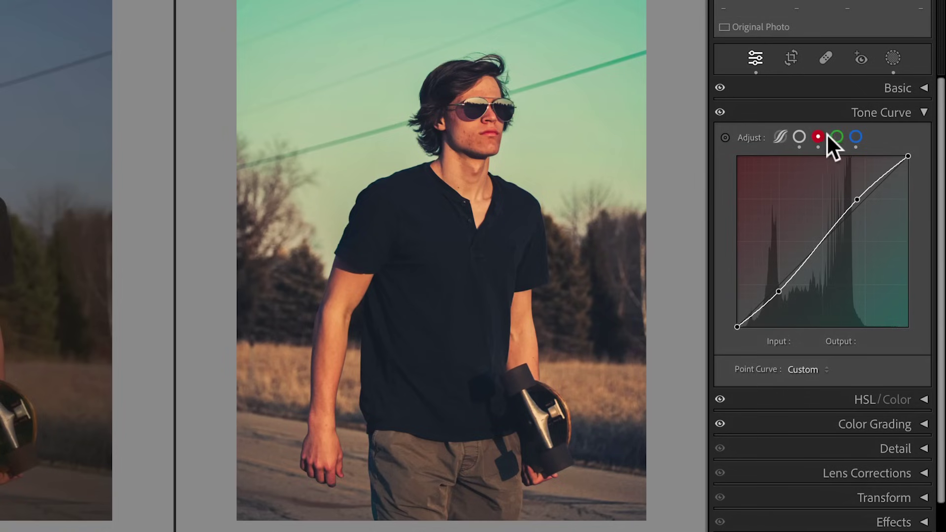
pyautogui.click(836, 137)
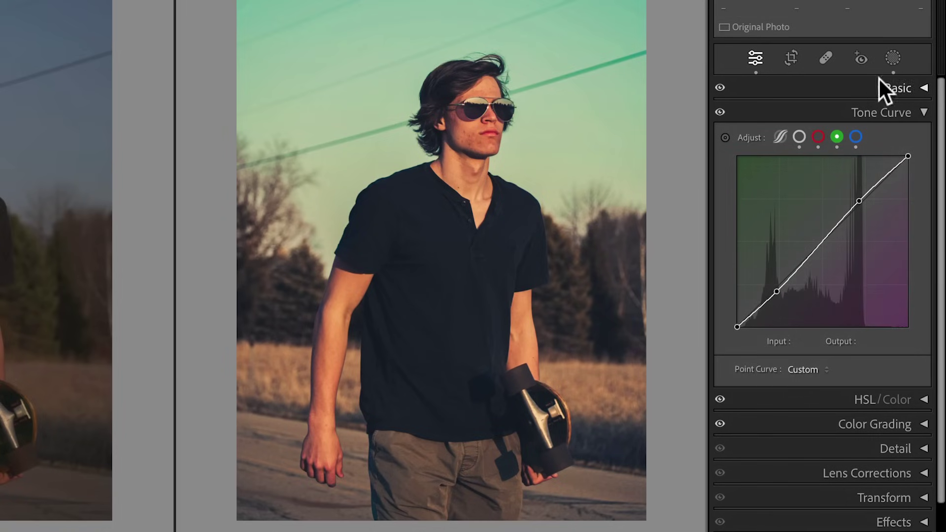
# Step: Turn the skateboarder photo's Mask 1, Mask 2 and Mask 4 on one by one to examine their effects
pyautogui.click(892, 58)
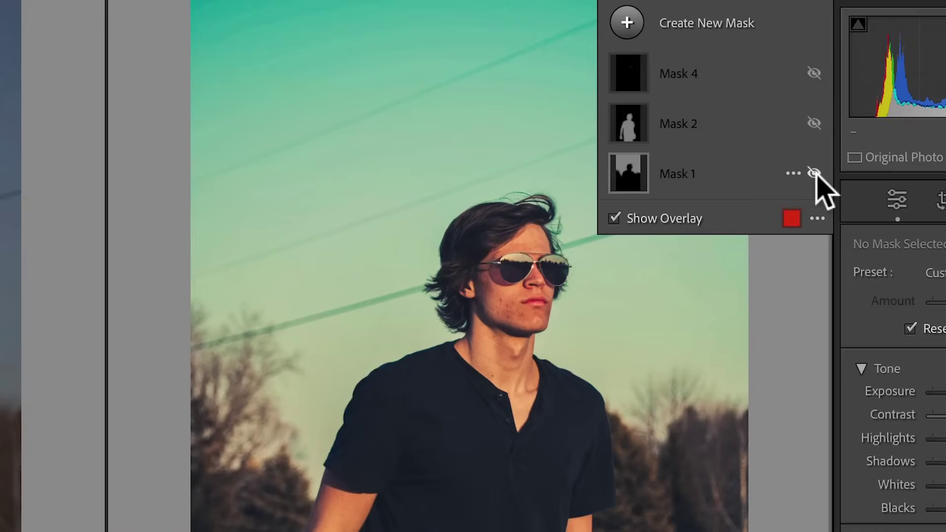
pyautogui.click(693, 40)
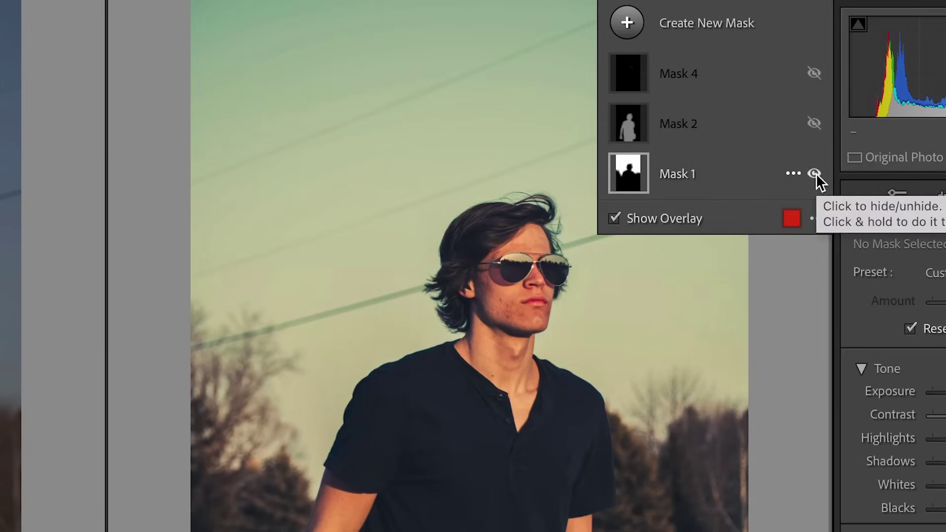
pyautogui.click(814, 174)
pyautogui.click(814, 123)
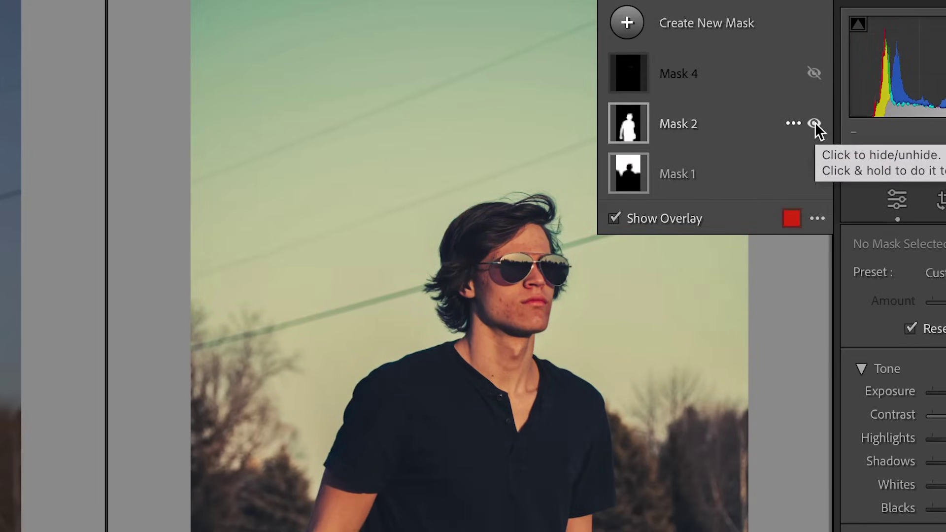
pyautogui.click(814, 72)
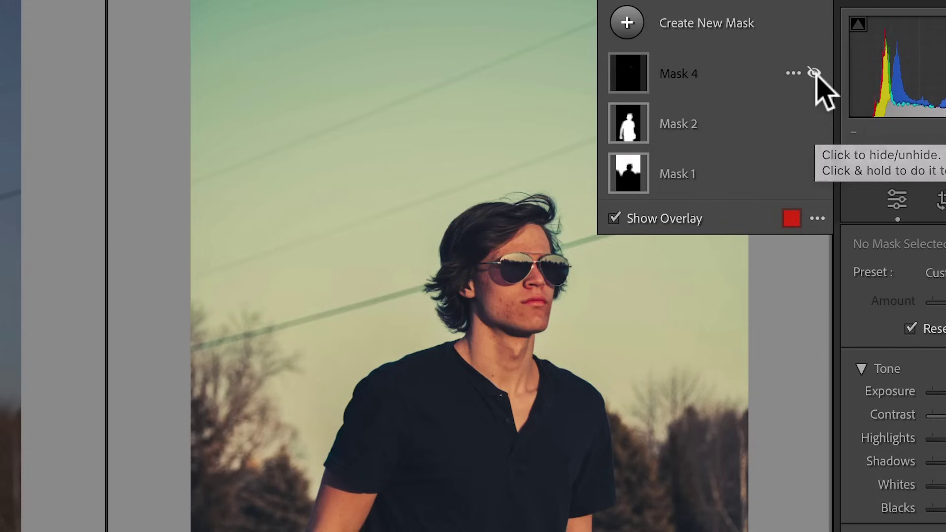
pyautogui.click(814, 73)
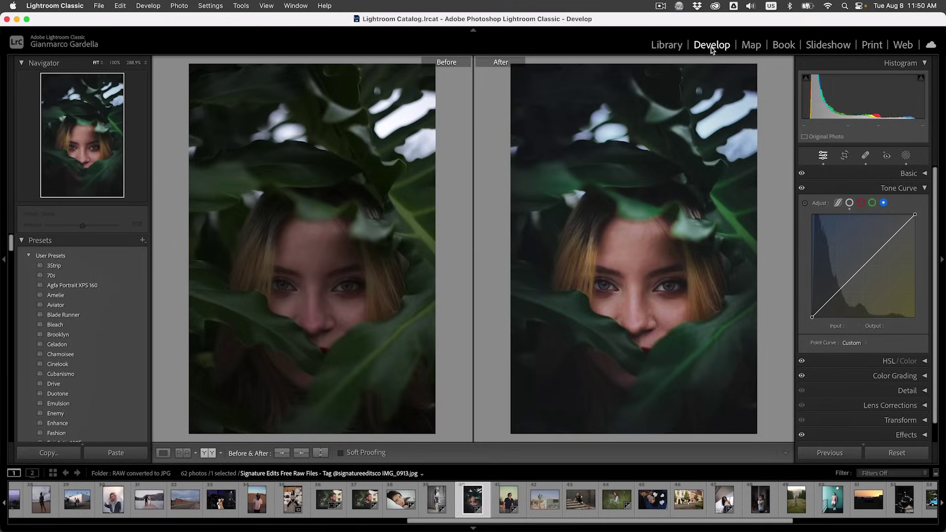
# Step: Toggle Mask 1, Mask 2 and Mask 3 on the portrait among the leaves to examine each local adjustment
pyautogui.click(906, 155)
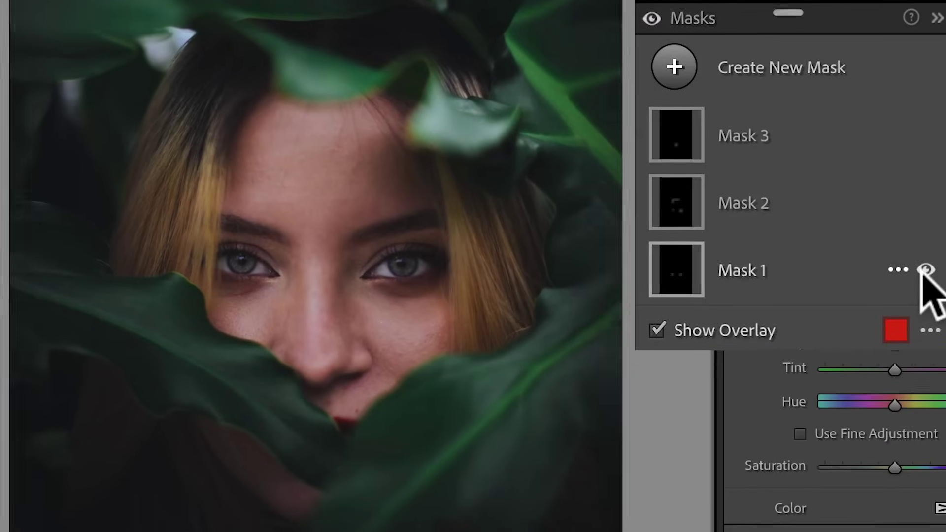
pyautogui.click(922, 271)
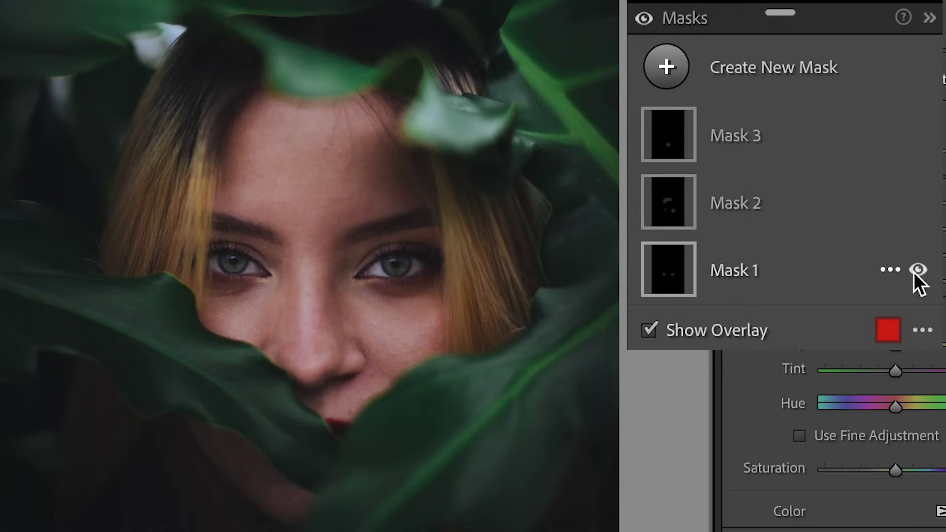
pyautogui.click(916, 202)
pyautogui.click(916, 202)
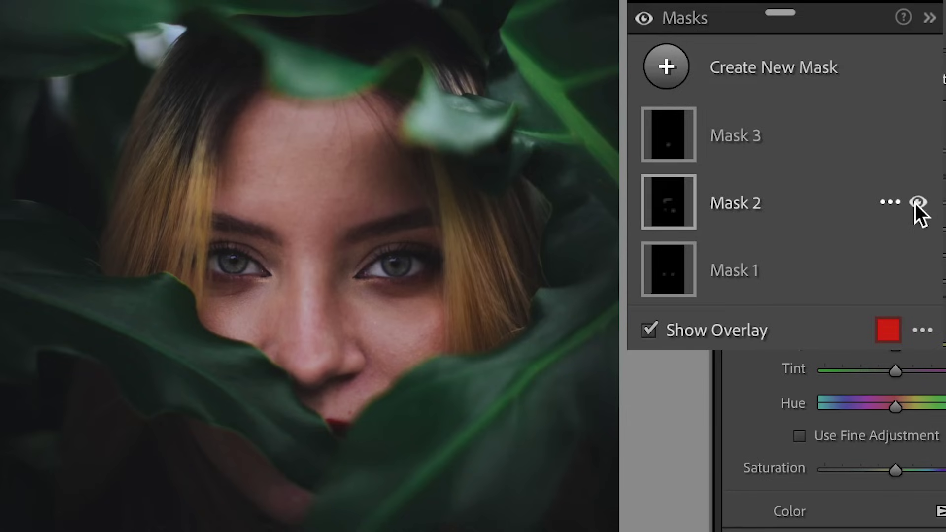
pyautogui.click(916, 202)
pyautogui.click(916, 202)
pyautogui.click(916, 133)
pyautogui.click(916, 133)
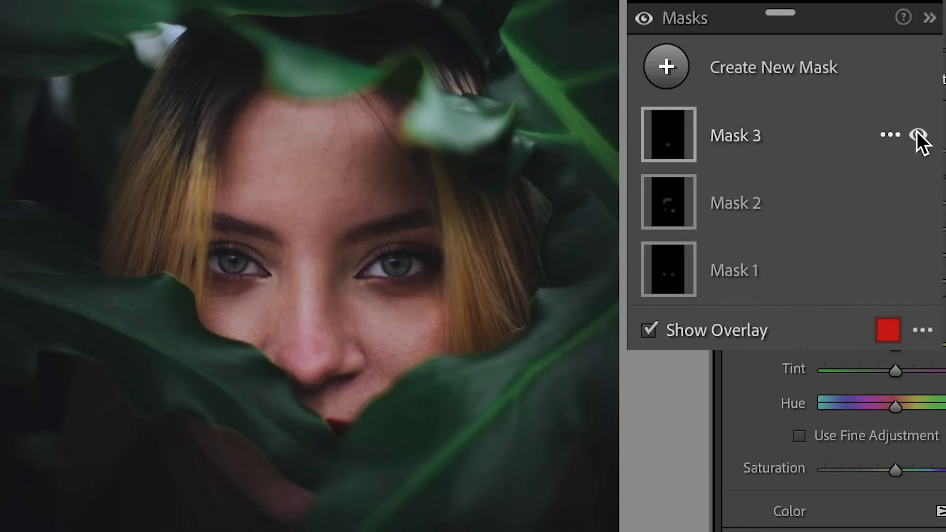
pyautogui.click(917, 134)
pyautogui.click(918, 134)
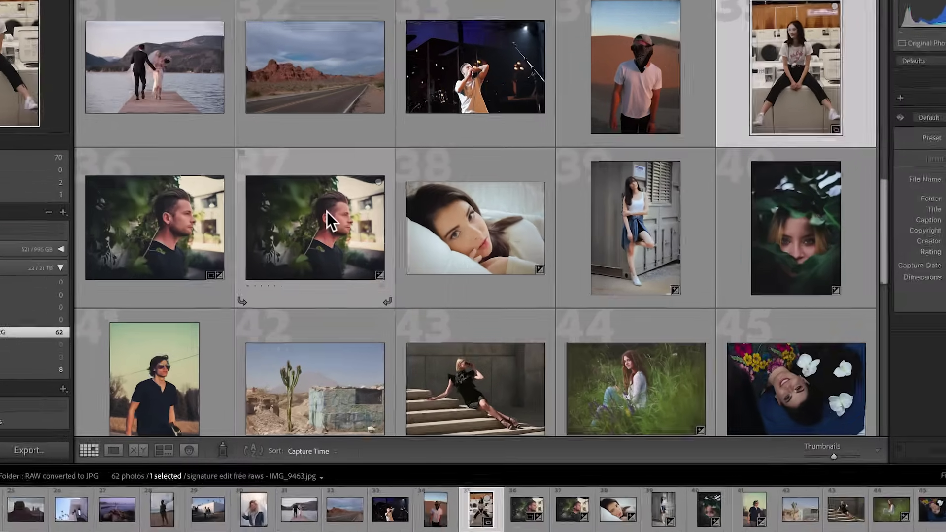
# Step: Copy the develop settings of the edited man's portrait in the Library, leaving out Masking, Healing and Crop
pyautogui.rightClick(352, 266)
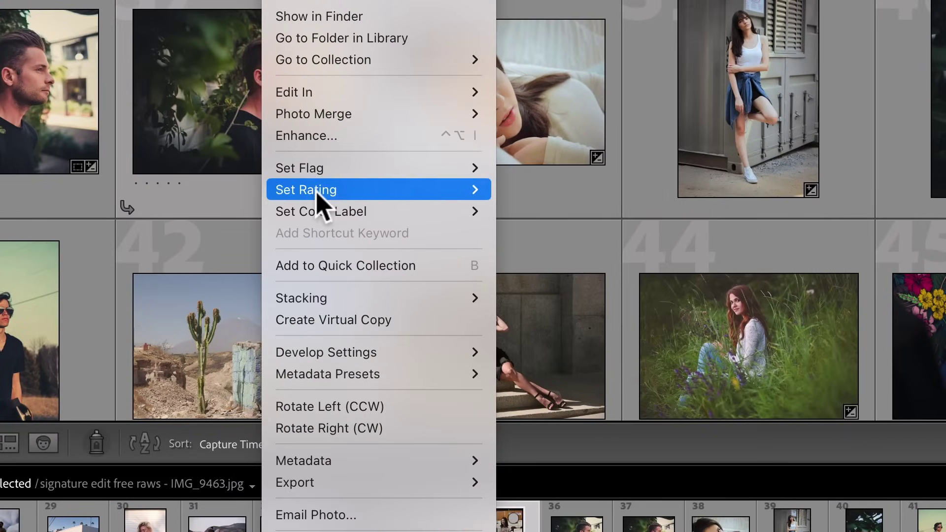
pyautogui.moveTo(399, 353)
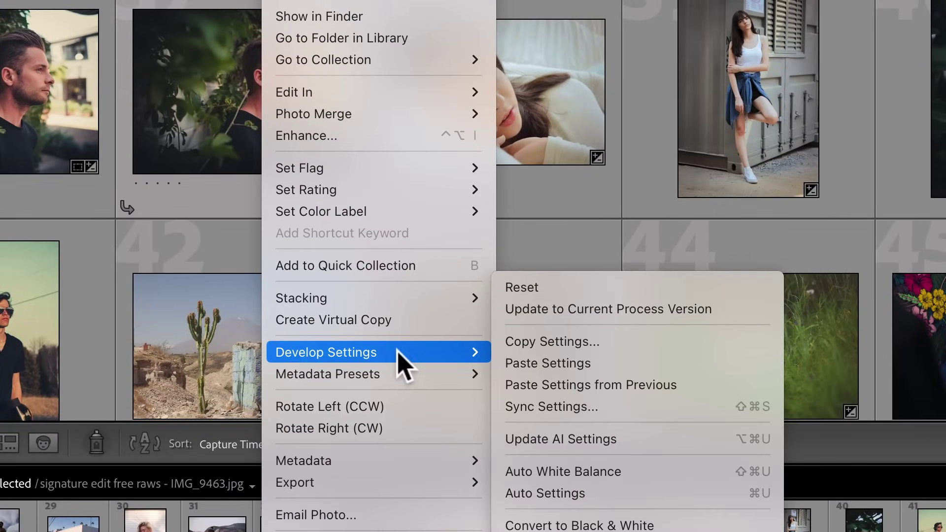
pyautogui.click(539, 354)
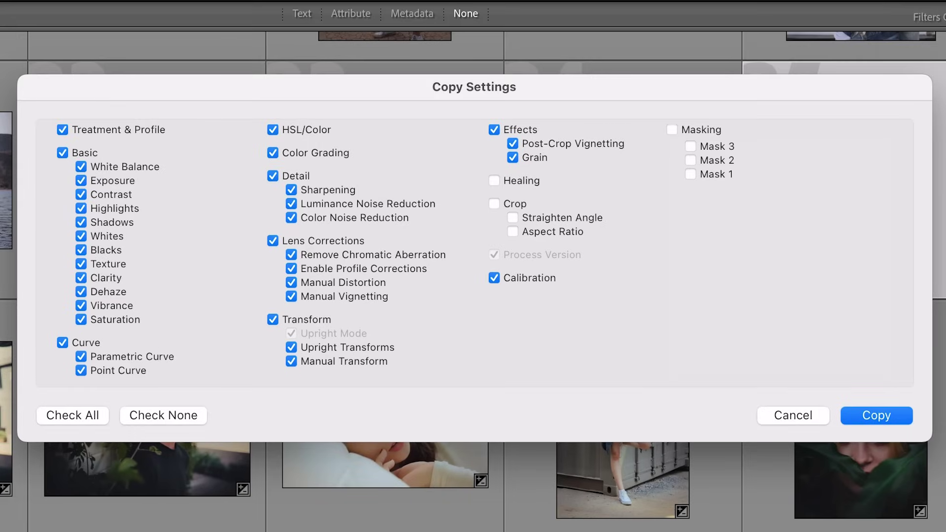
pyautogui.click(867, 416)
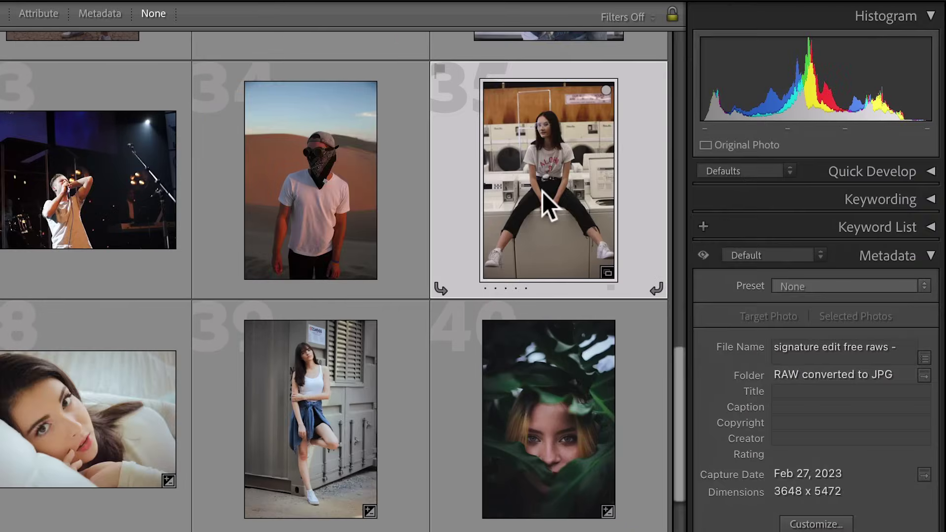
# Step: Paste the copied develop settings onto the photo of the woman sitting in the laundromat
pyautogui.rightClick(855, 195)
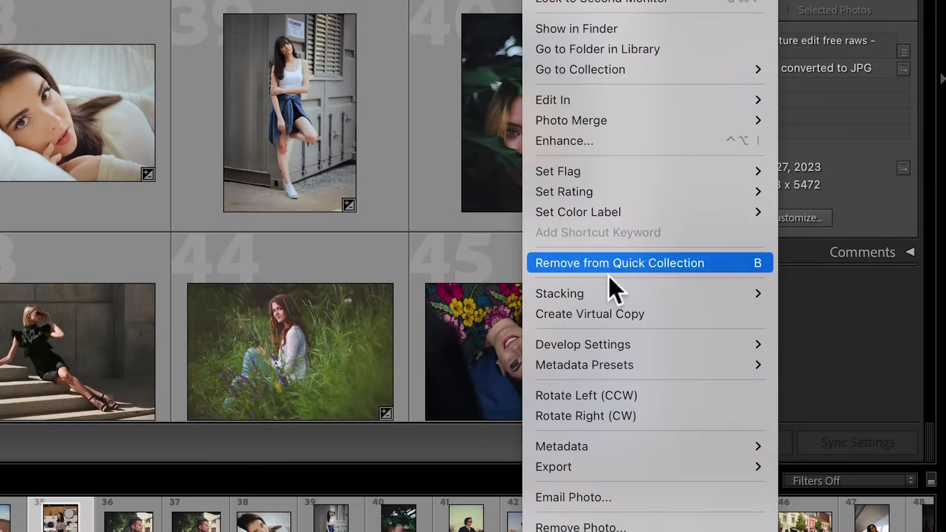
pyautogui.moveTo(609, 531)
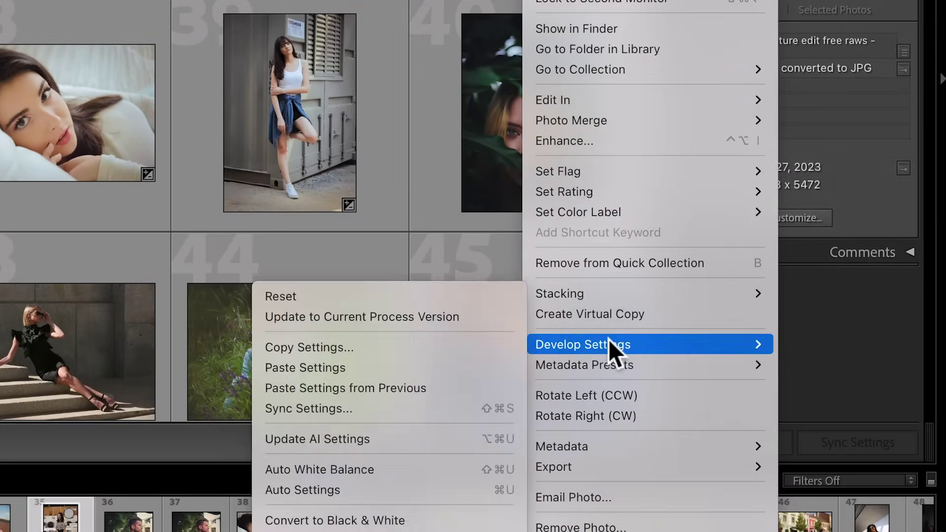
pyautogui.click(391, 365)
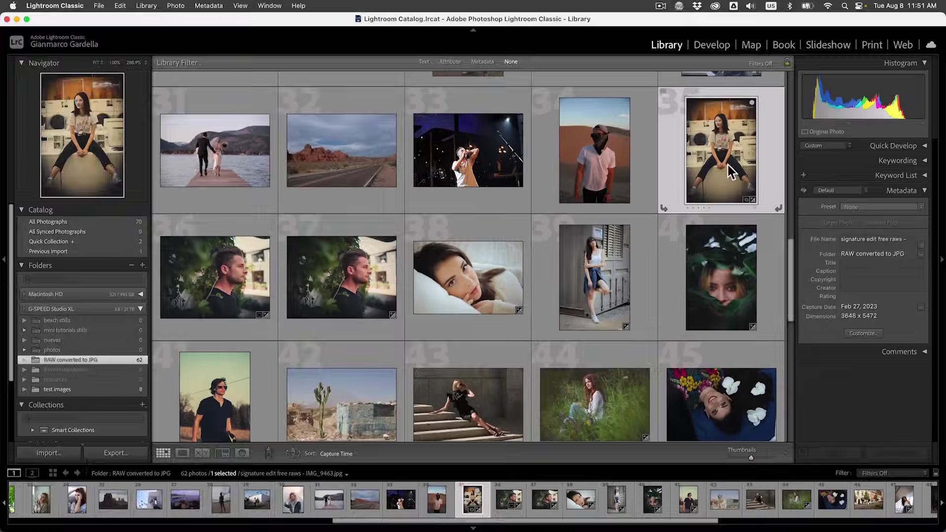
# Step: Open the laundromat photo in Develop and save its settings as a preset named Look A in the User Presets group
pyautogui.doubleClick(728, 165)
pyautogui.click(710, 45)
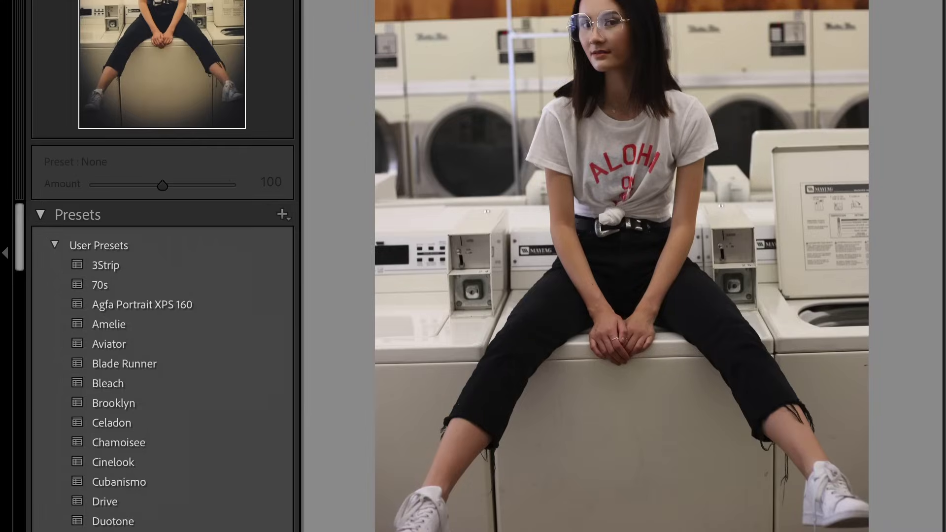
pyautogui.click(283, 216)
pyautogui.click(297, 238)
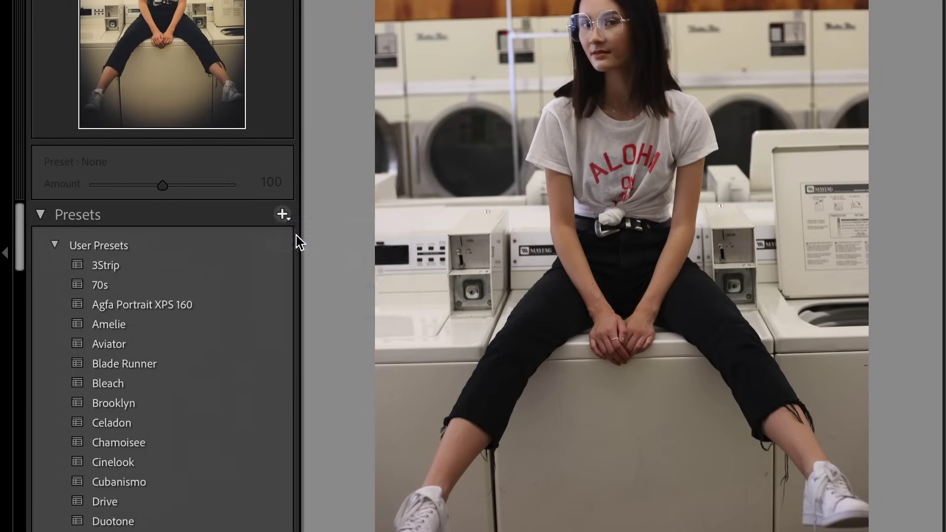
pyautogui.write('Look A')
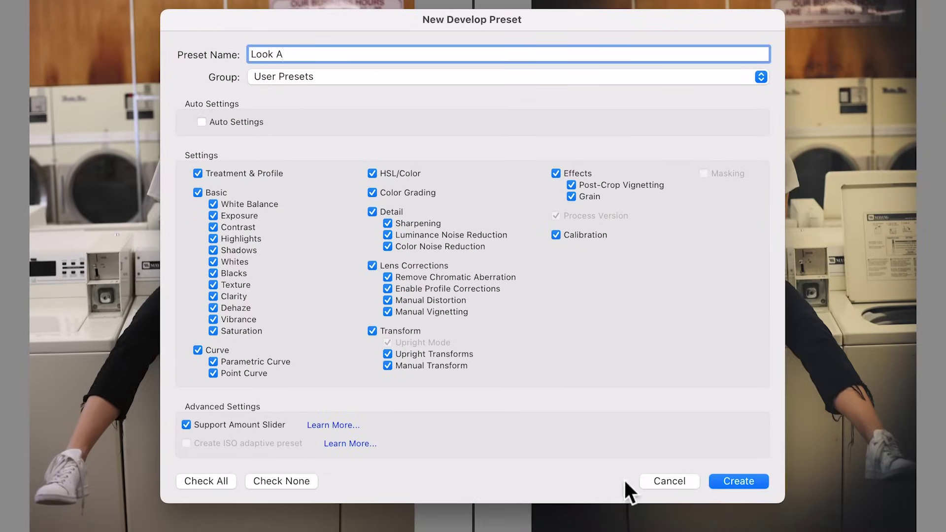
pyautogui.click(724, 483)
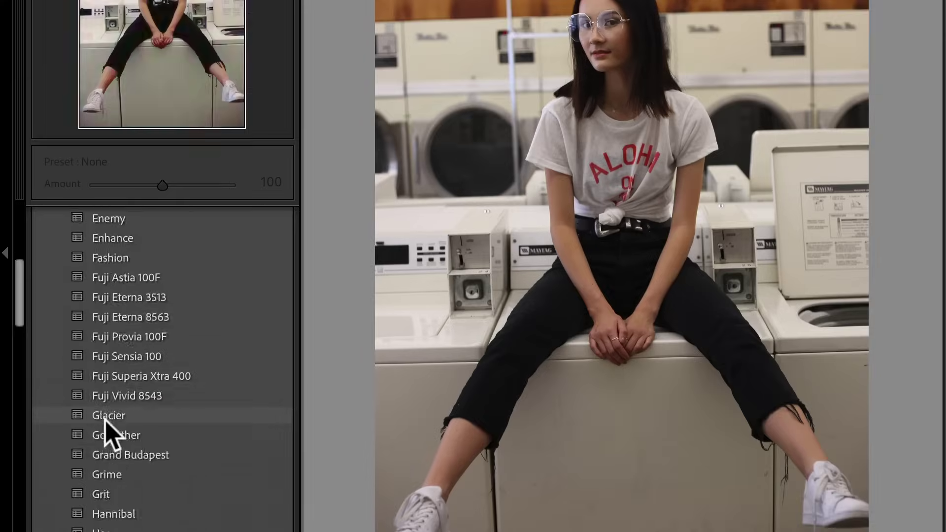
pyautogui.scroll(-5, 124, 428)
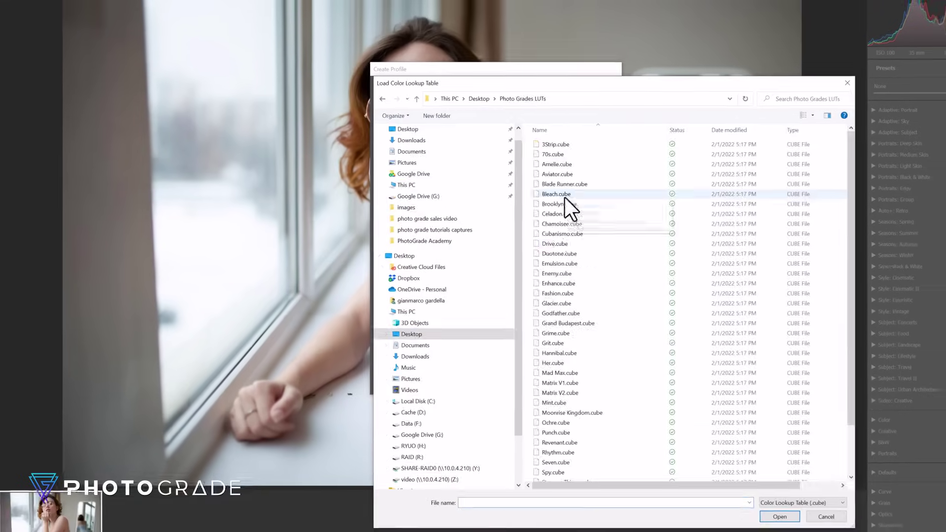
# Step: Load the Drive color lookup table into a new profile under a new group, and switch to Lightroom Classic to browse its profiles
pyautogui.doubleClick(567, 201)
pyautogui.click(463, 108)
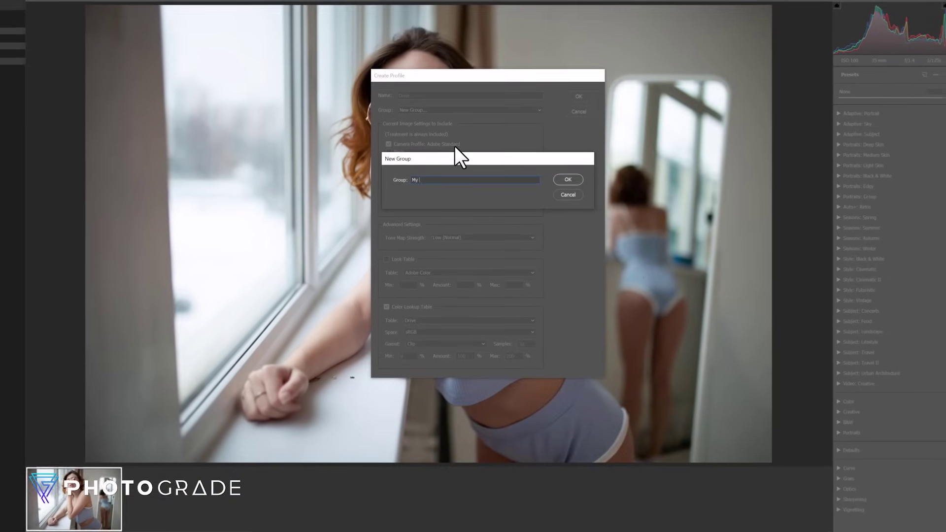
pyautogui.click(454, 148)
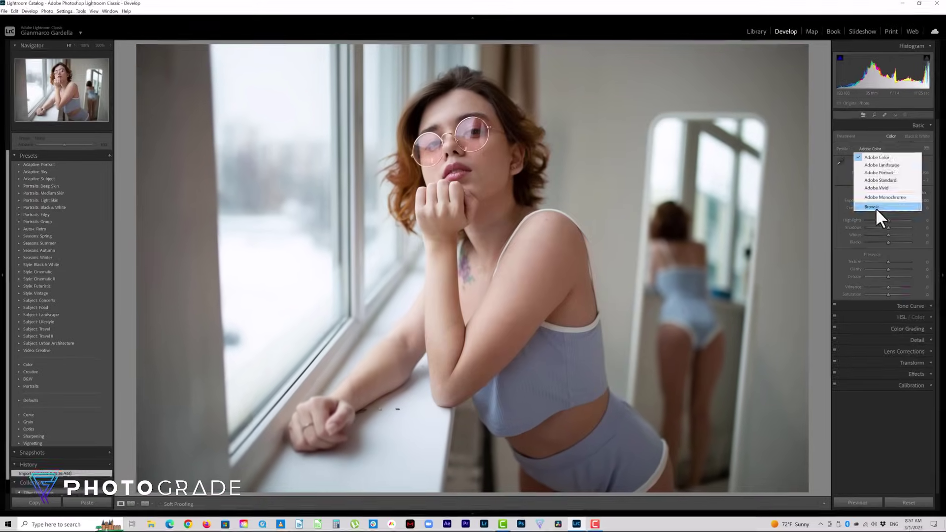
pyautogui.click(876, 210)
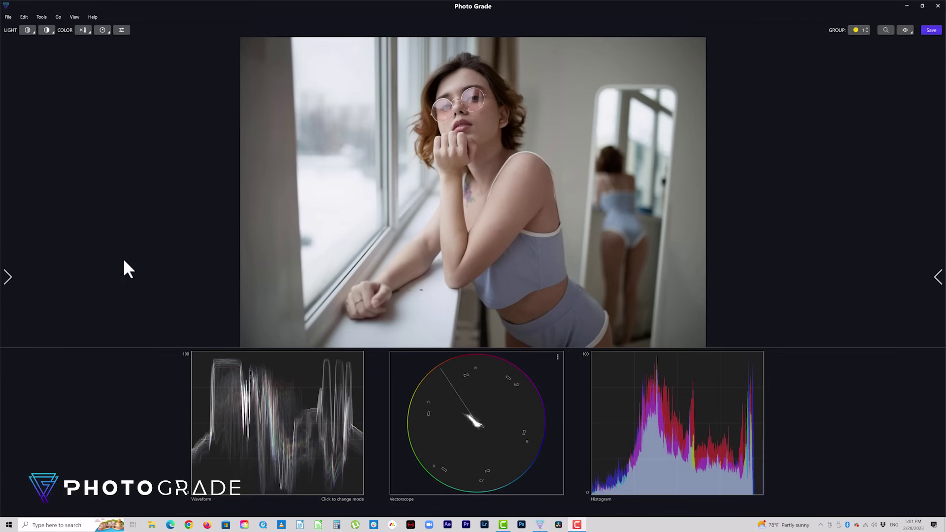
# Step: Switch to Photo Grade and choose a LUT from the Look Selection for the portrait of the woman at the window
pyautogui.click(9, 286)
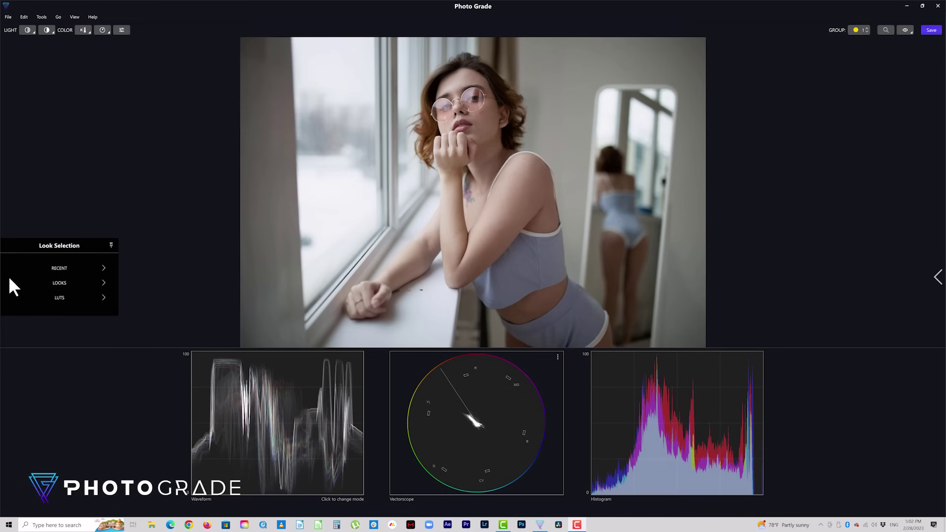
pyautogui.click(58, 296)
pyautogui.scroll(-3, 57, 297)
pyautogui.click(206, 185)
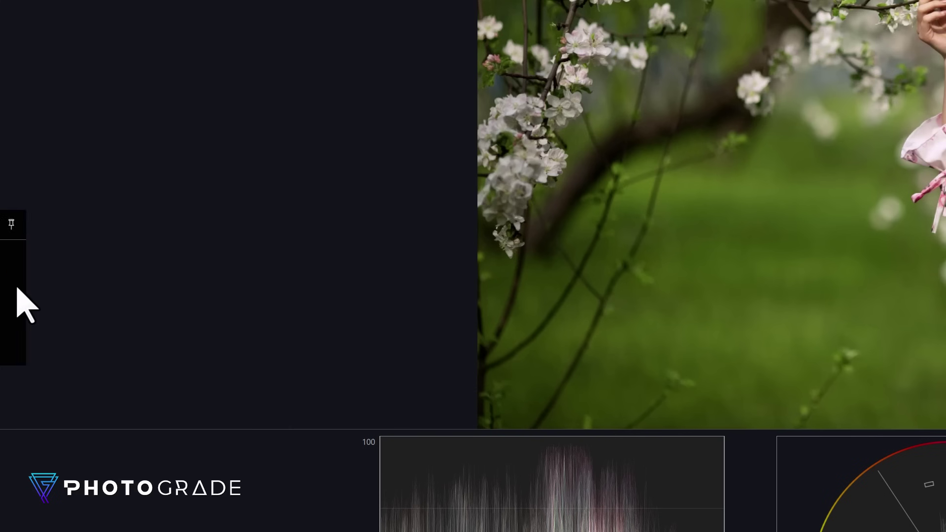
# Step: Browse the Looks presets for the photo of the woman among the blossoms to compare their thumbnails
pyautogui.click(18, 289)
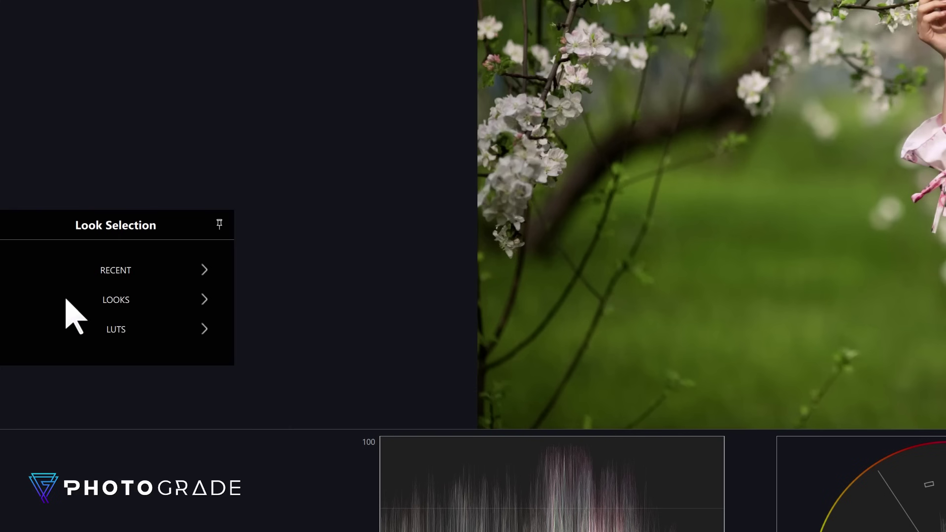
pyautogui.click(113, 301)
pyautogui.scroll(-8, 60, 286)
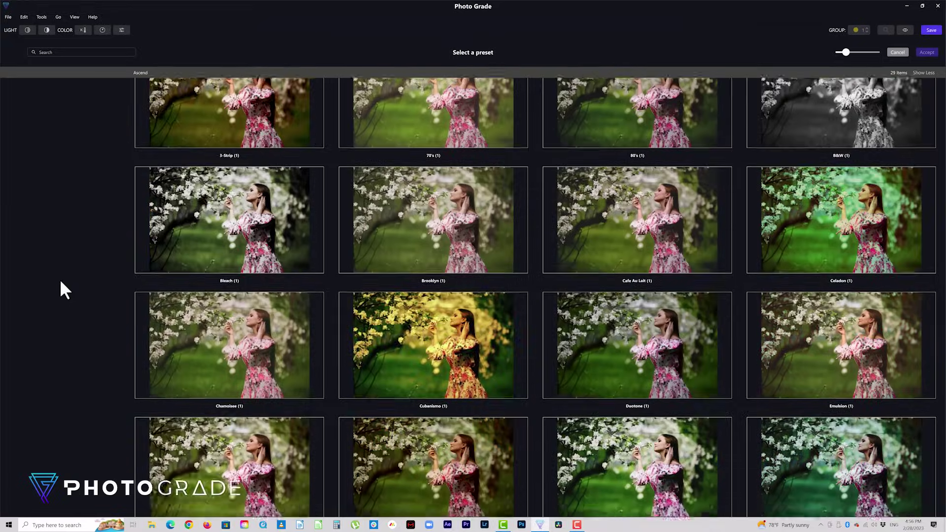
pyautogui.scroll(-3, 60, 279)
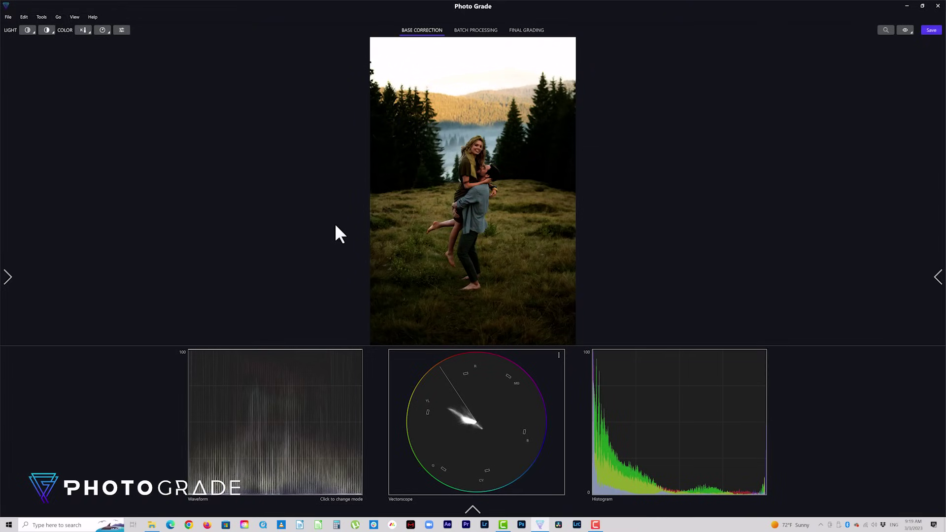
# Step: Turn on the false color exposure view for the photo of the embracing couple
pyautogui.press('f')
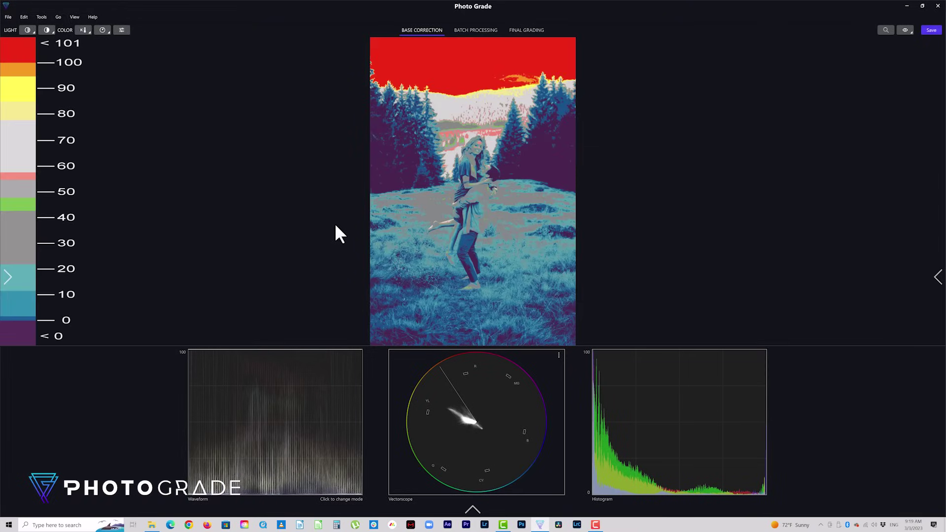